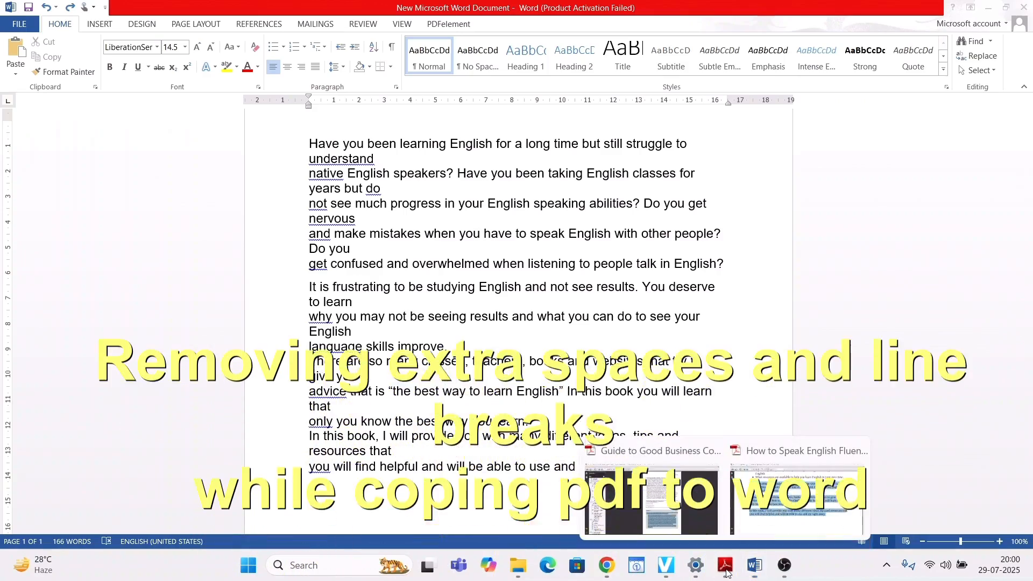
- Switch to the How to Speak English Fluently PDF in Adobe Reader and copy the first three body paragraphs on page 8
left_click(796, 530)
scroll(455, 321, "down", 15)
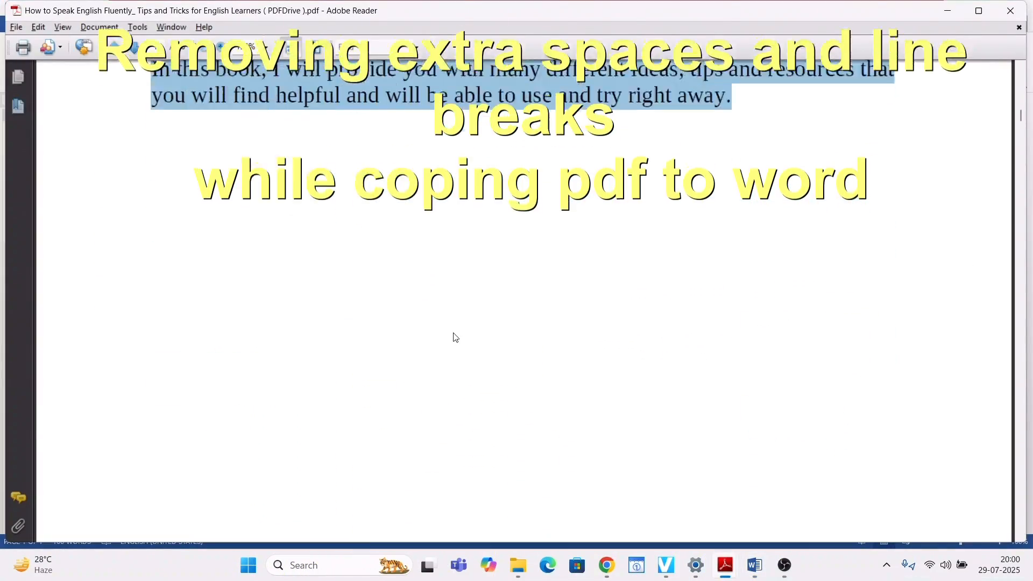
scroll(469, 350, "down", 3)
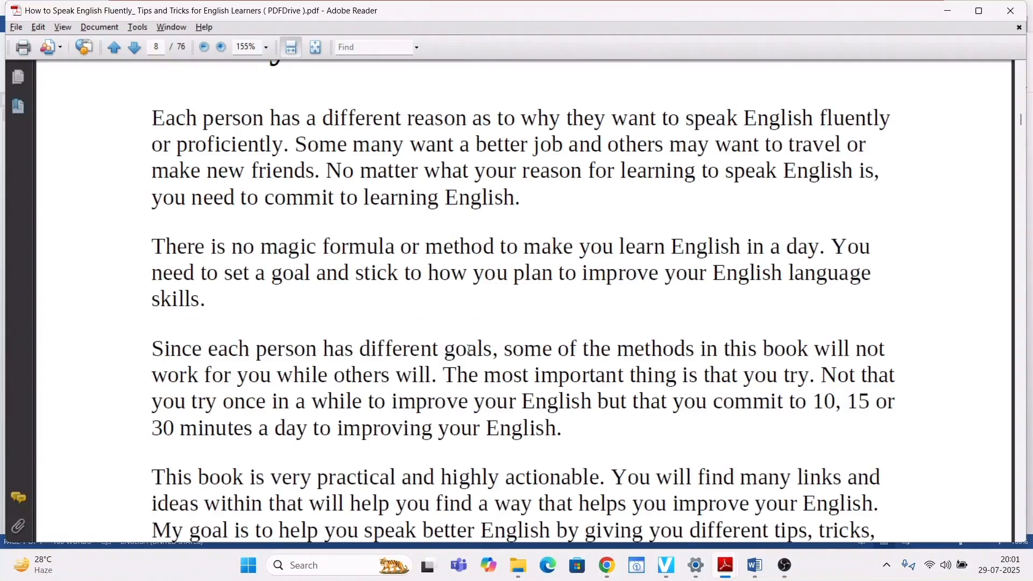
left_click_drag(150, 115, 585, 434)
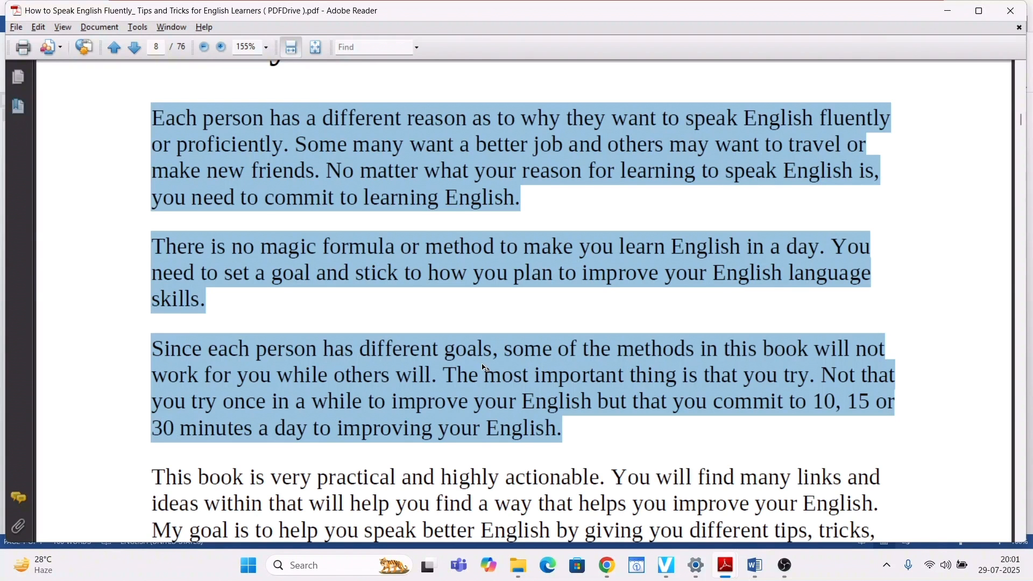
- Switch to the Word document and paste the copied paragraphs at its end, below a blank line
key("alt+Tab")
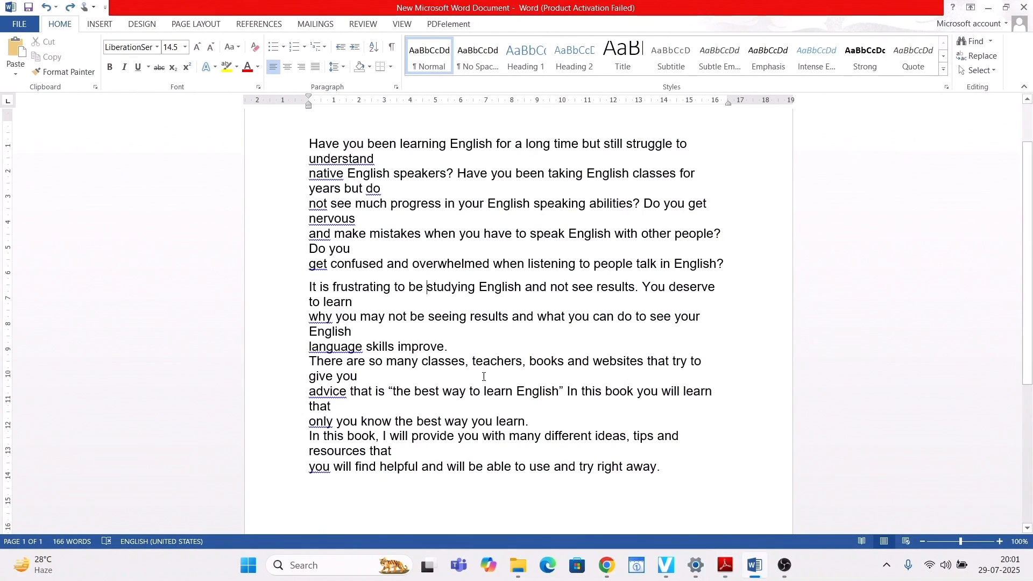
scroll(629, 392, "down", 3)
key("Return")
key("Return")
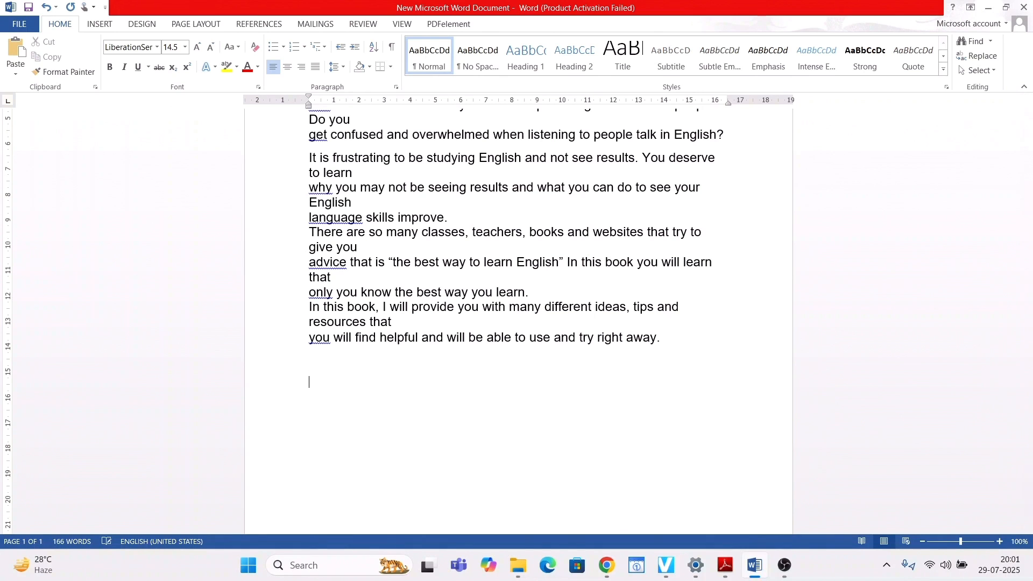
key("ctrl+v")
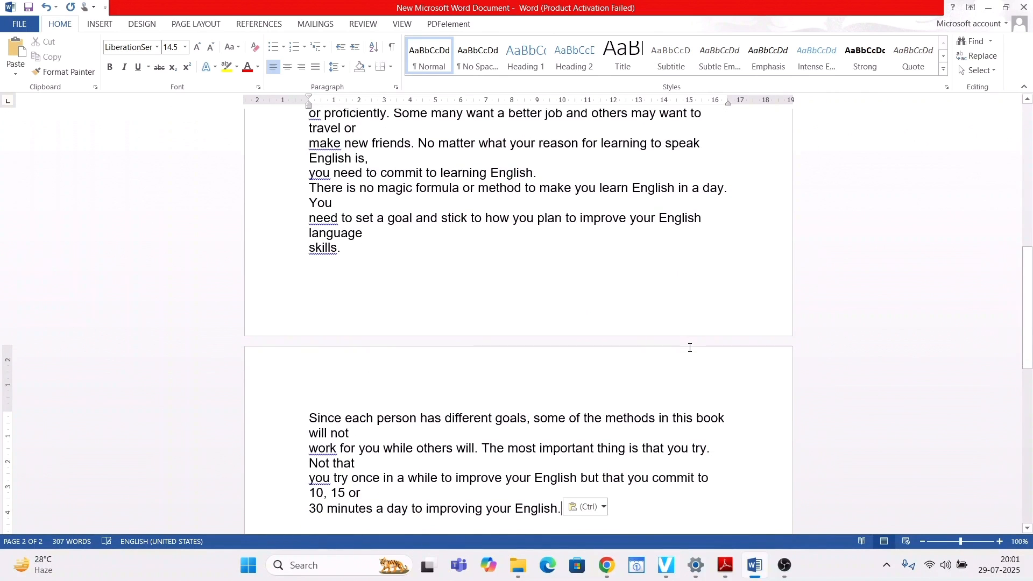
- Select the three newly pasted paragraphs and examine how their lines break
scroll(671, 324, "up", 3)
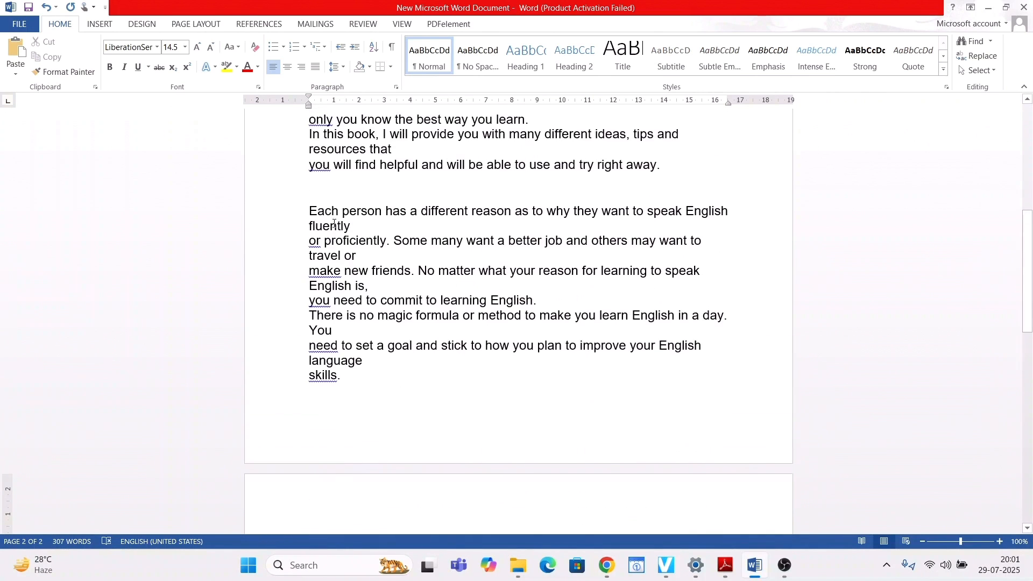
left_click_drag(313, 211, 584, 237)
scroll(563, 261, "up", 1)
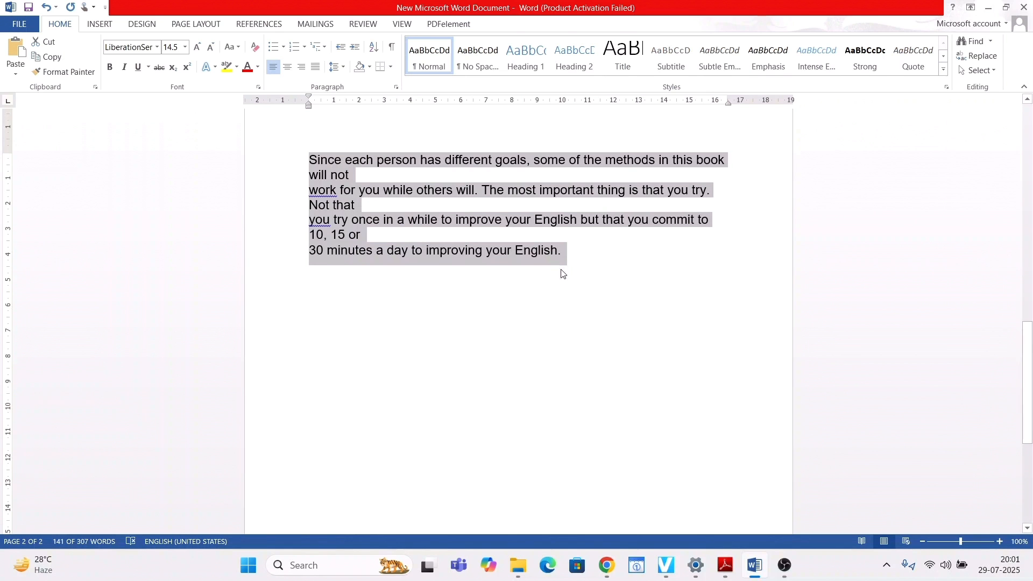
scroll(560, 269, "up", 2)
scroll(561, 269, "up", 10)
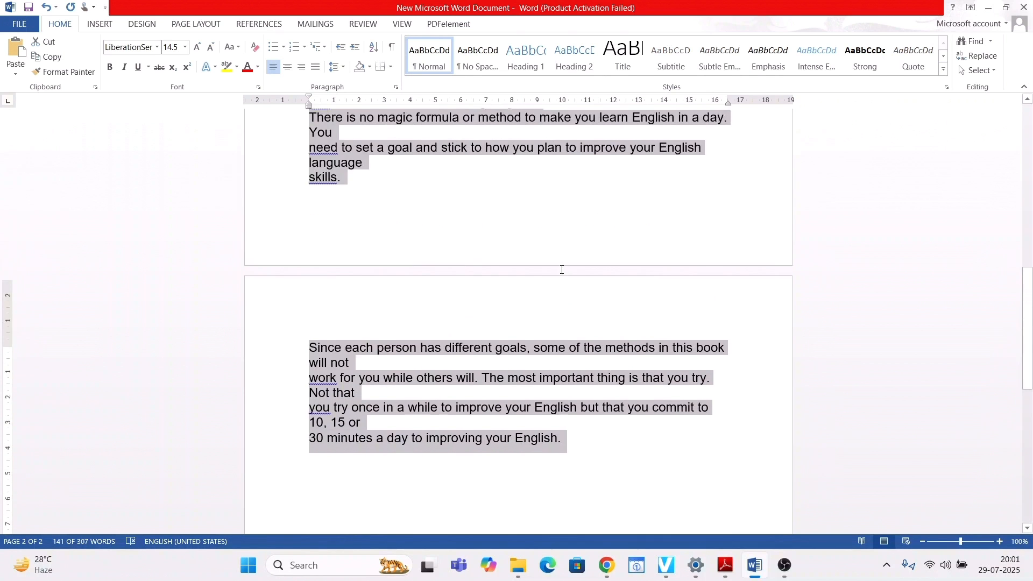
left_click(377, 259)
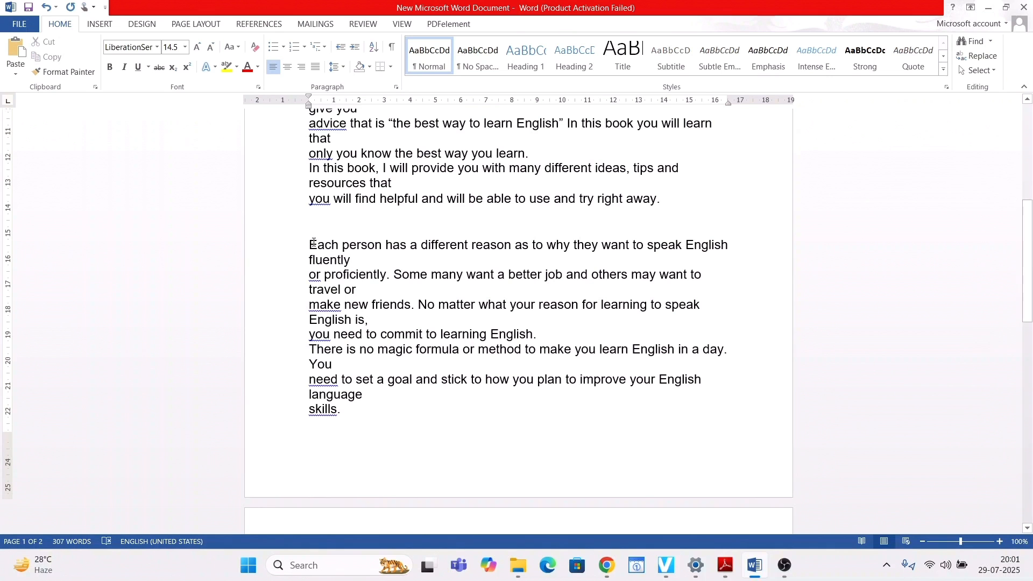
left_click_drag(313, 243, 570, 266)
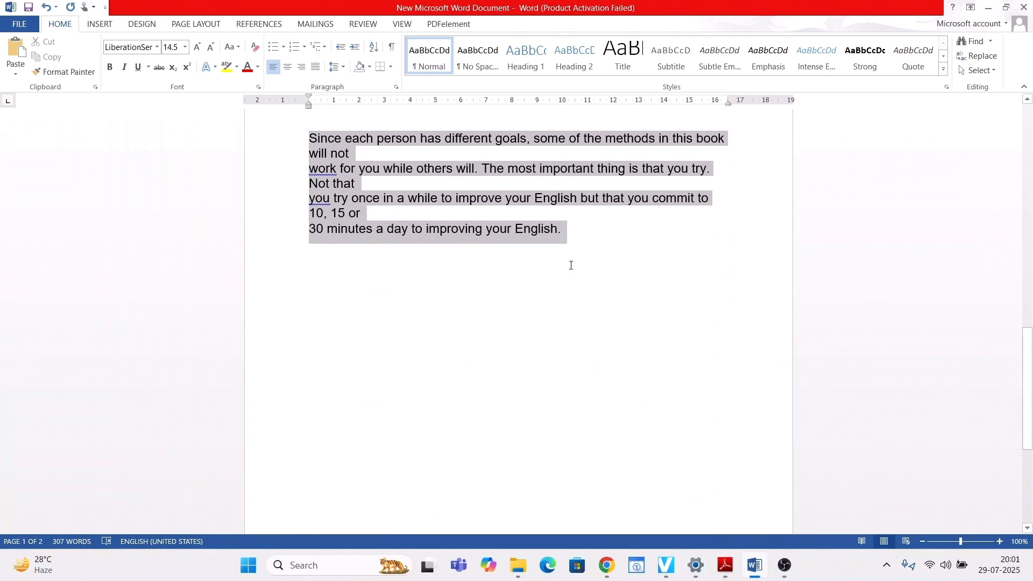
scroll(560, 288, "up", 8)
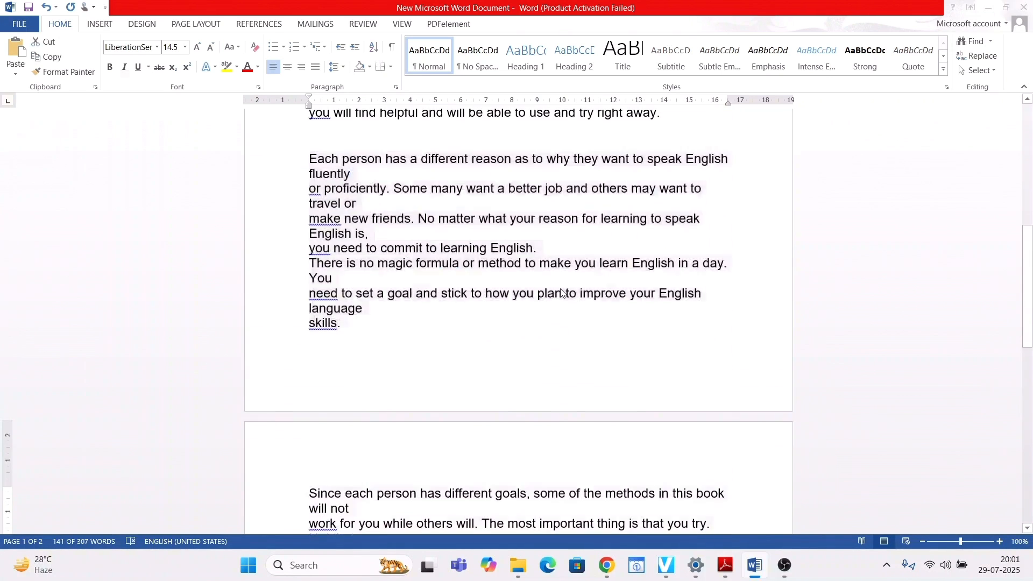
- Compare the line endings of the pasted paragraphs in Word with the original paragraphs in the Adobe Reader PDF
key("alt+Tab")
scroll(492, 290, "up", 3)
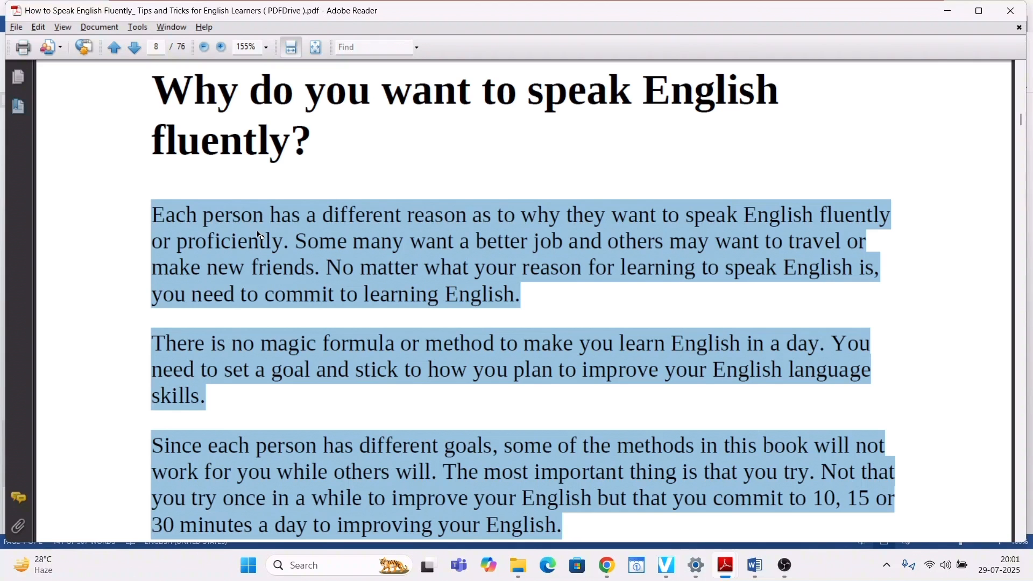
key("alt+Tab")
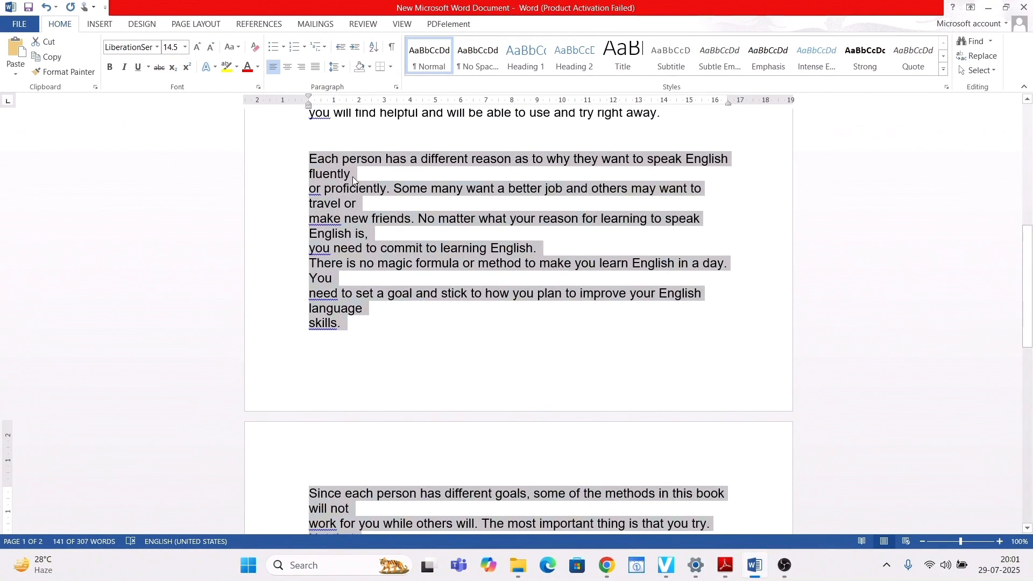
left_click(379, 195)
key("alt+Tab")
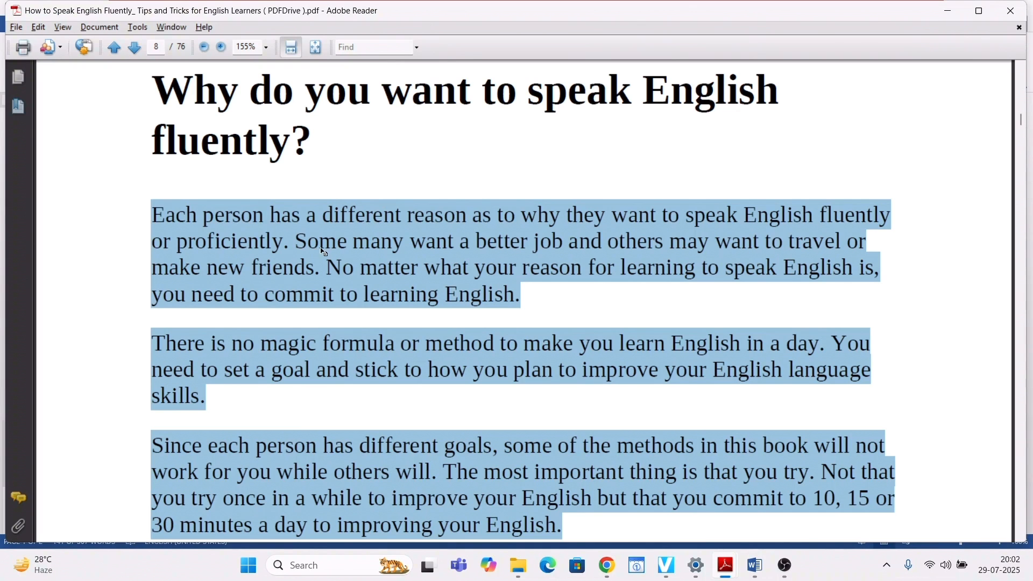
key("alt+Tab")
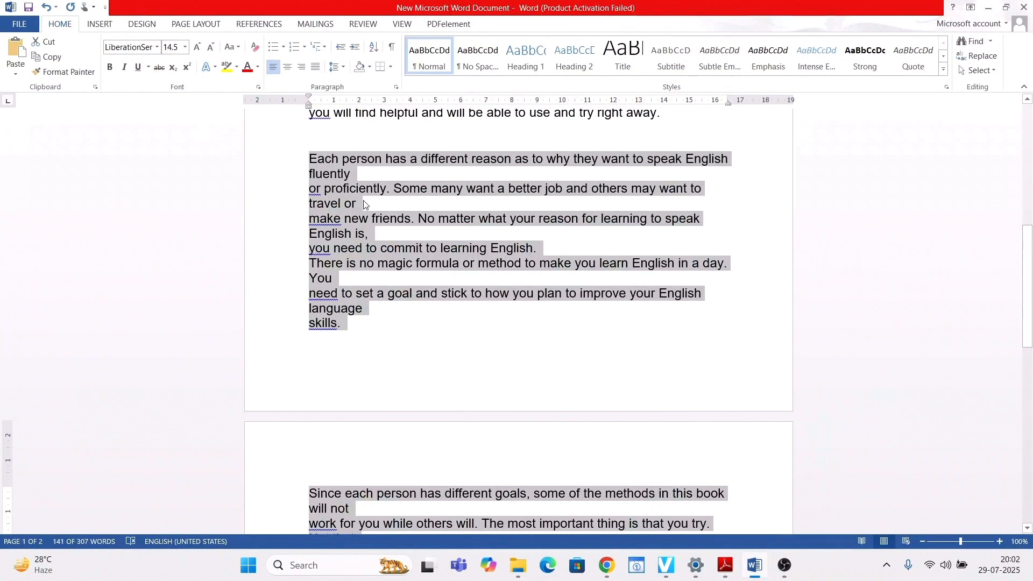
key("alt+Tab")
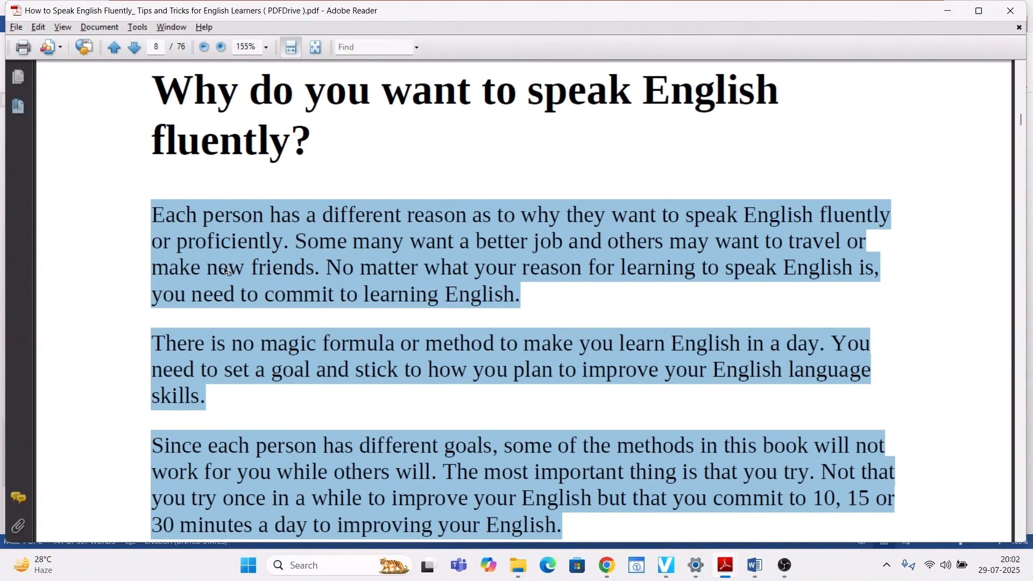
key("alt+Tab")
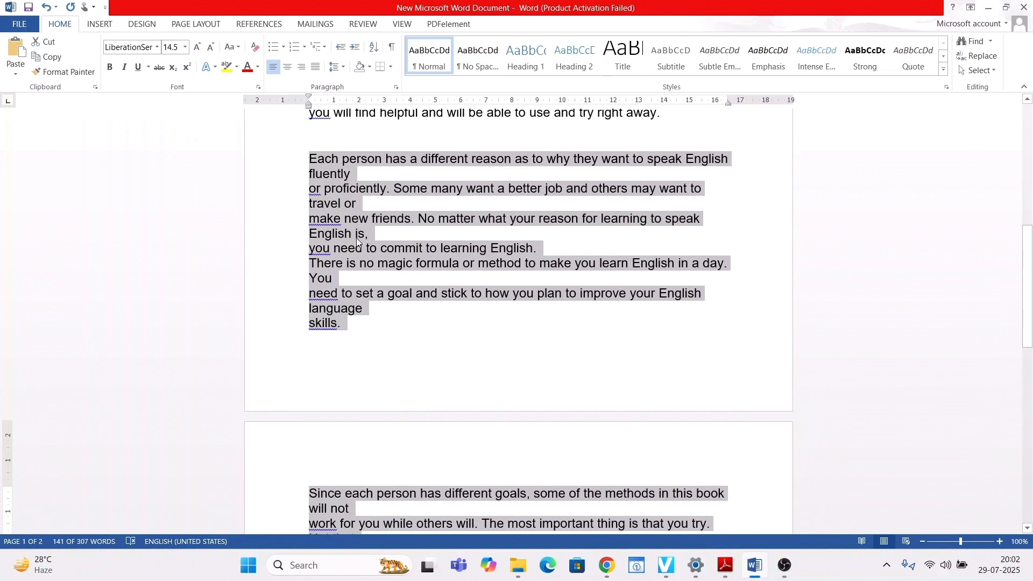
- Try removing the line breaks after "fluently" and "travel or" individually, and undo both deletions
left_click(358, 174)
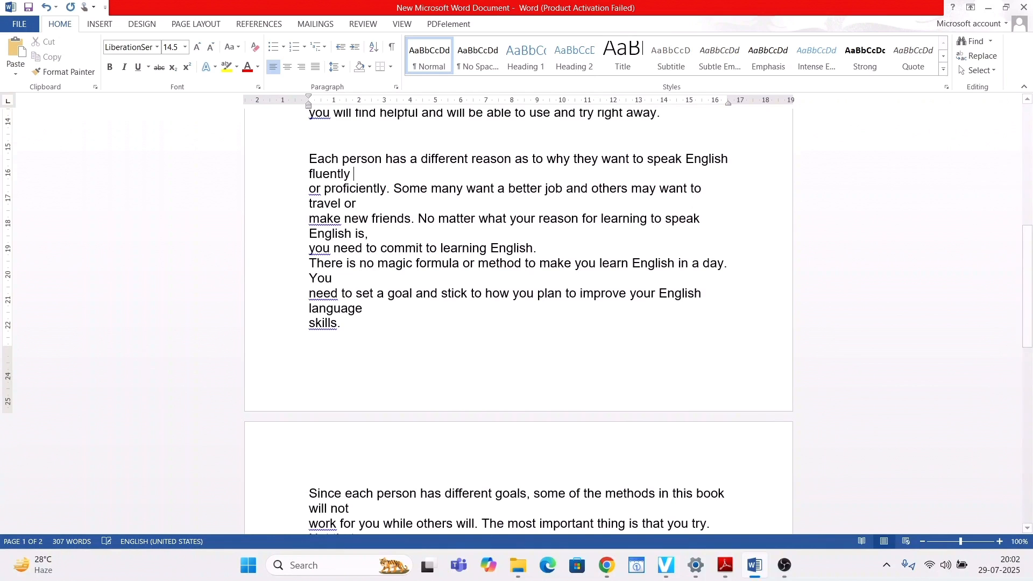
key("Delete")
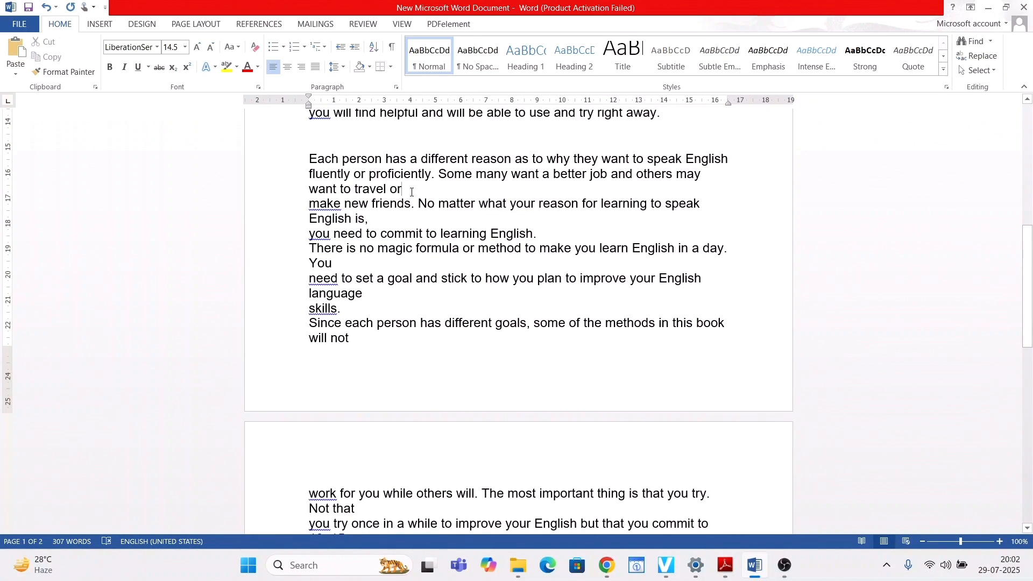
key("Delete")
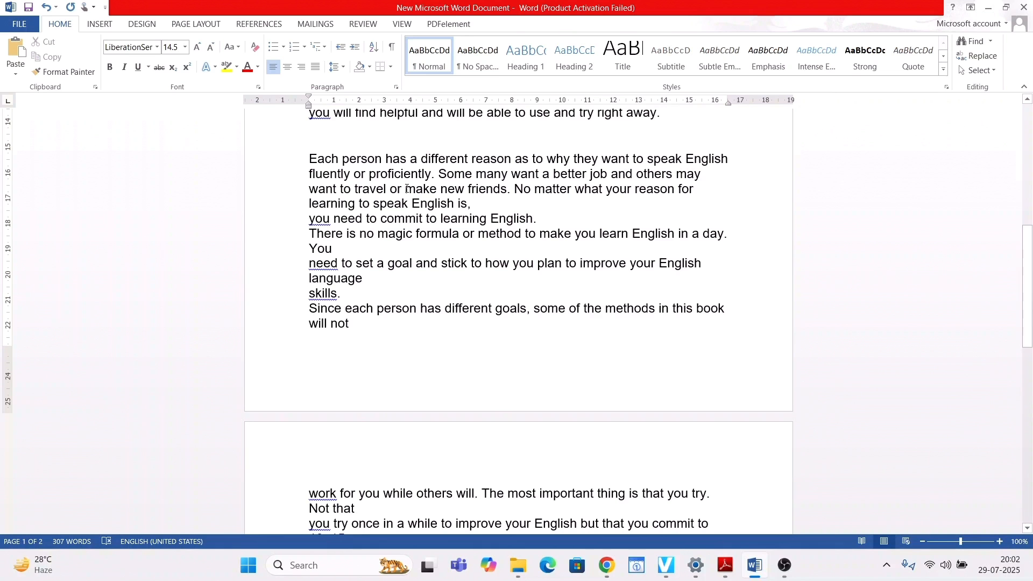
key("ctrl+z")
key("ctrl+z")
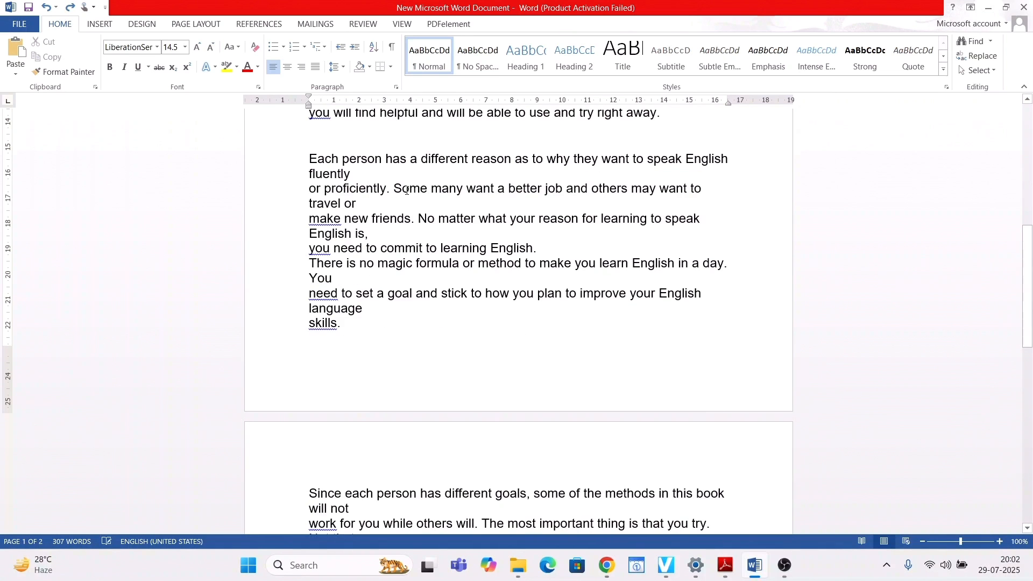
- Examine the broken lines throughout the document, from the opening paragraph to the end of the pasted text
scroll(392, 199, "up", 10)
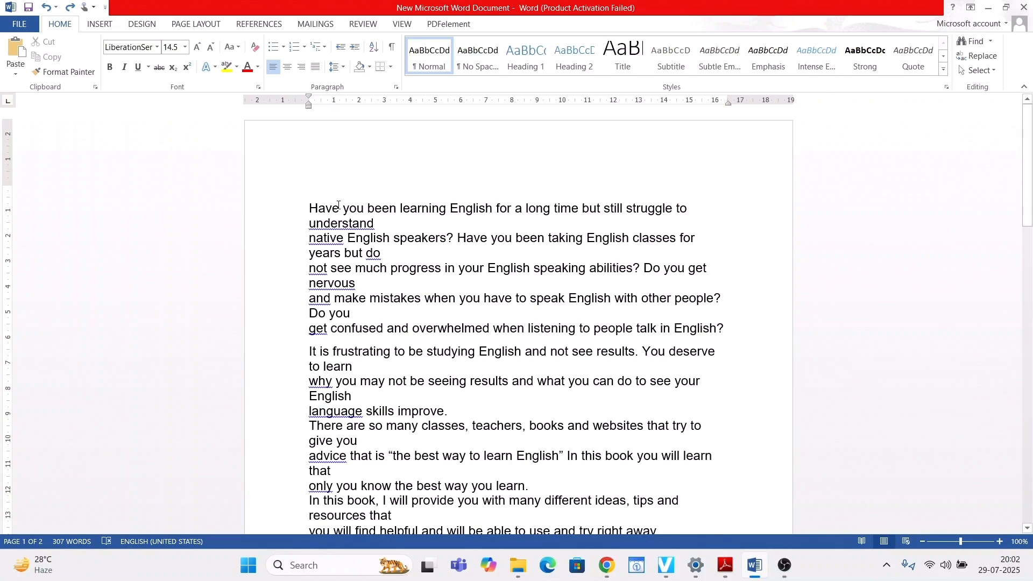
scroll(339, 205, "down", 3)
scroll(381, 192, "up", 2)
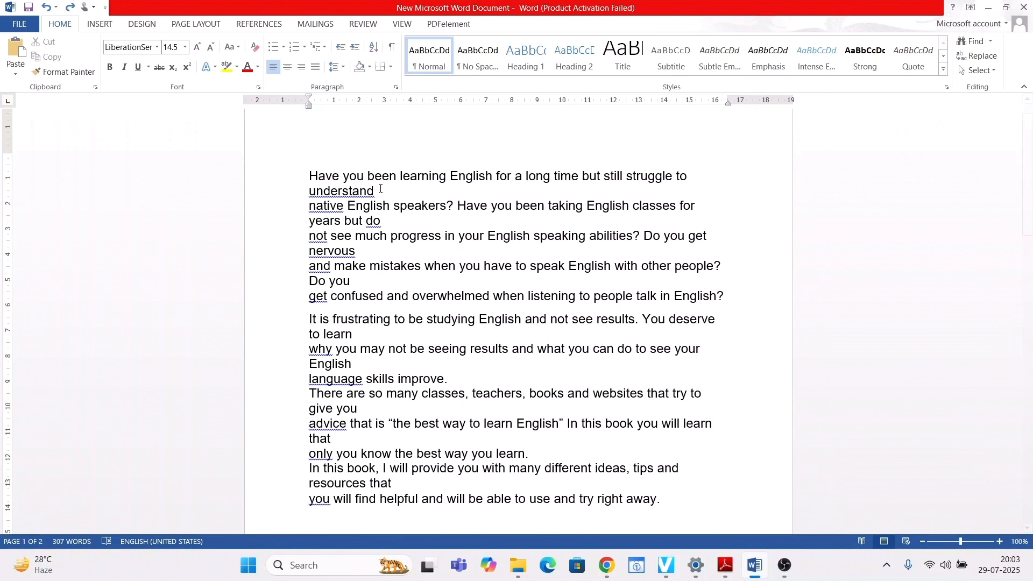
scroll(393, 231, "down", 4)
scroll(402, 263, "up", 2)
scroll(402, 263, "up", 1)
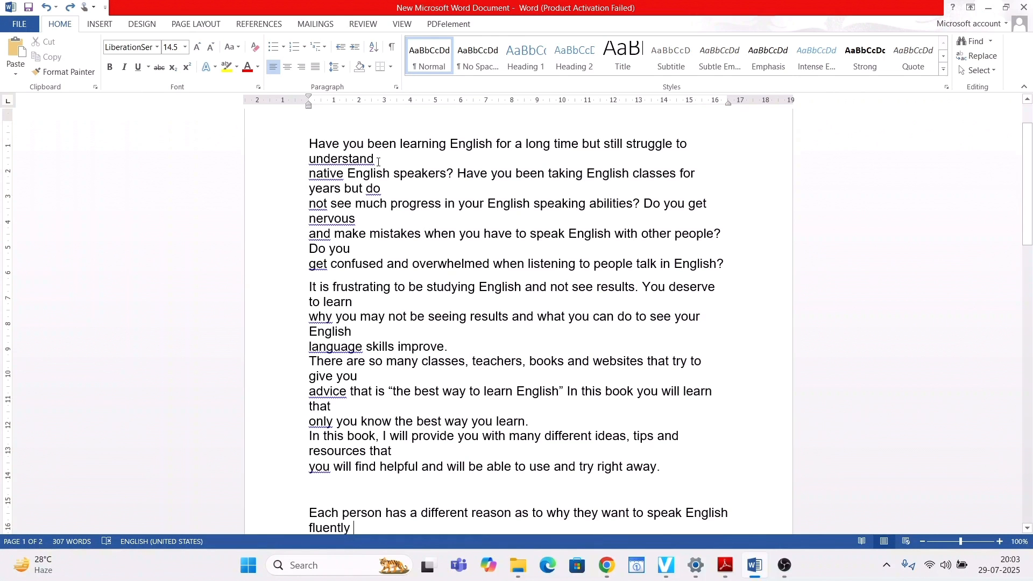
left_click_drag(307, 144, 606, 476)
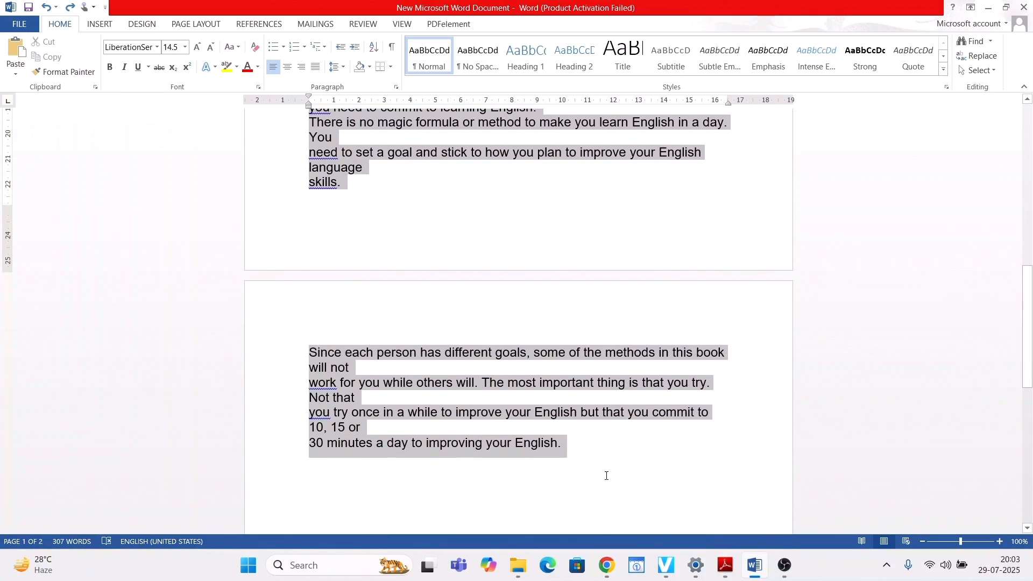
scroll(503, 426, "up", 10)
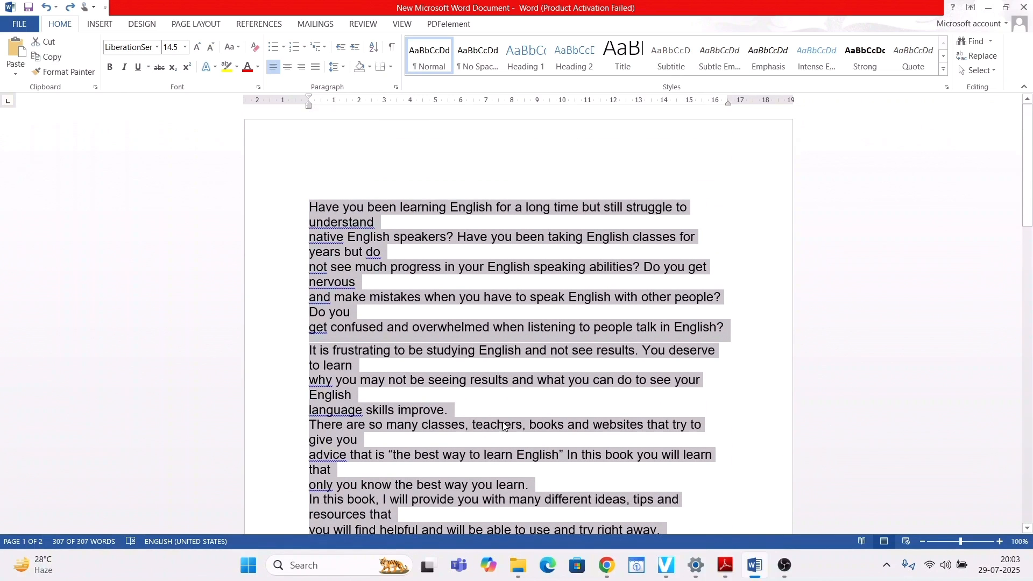
left_click(393, 223)
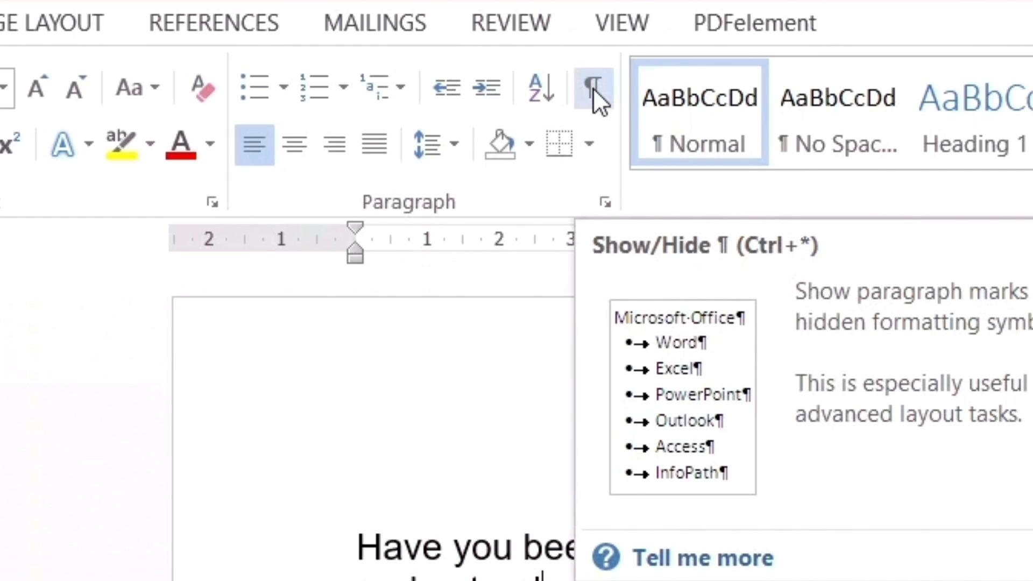
- Show the paragraph marks and hidden formatting symbols, and check them throughout both pages
left_click(593, 88)
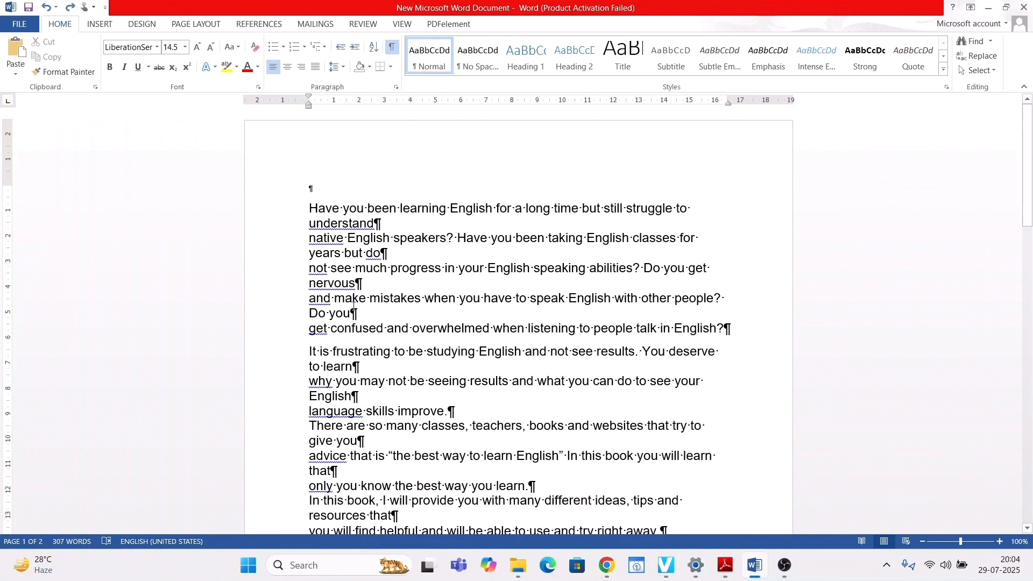
scroll(374, 210, "down", 2)
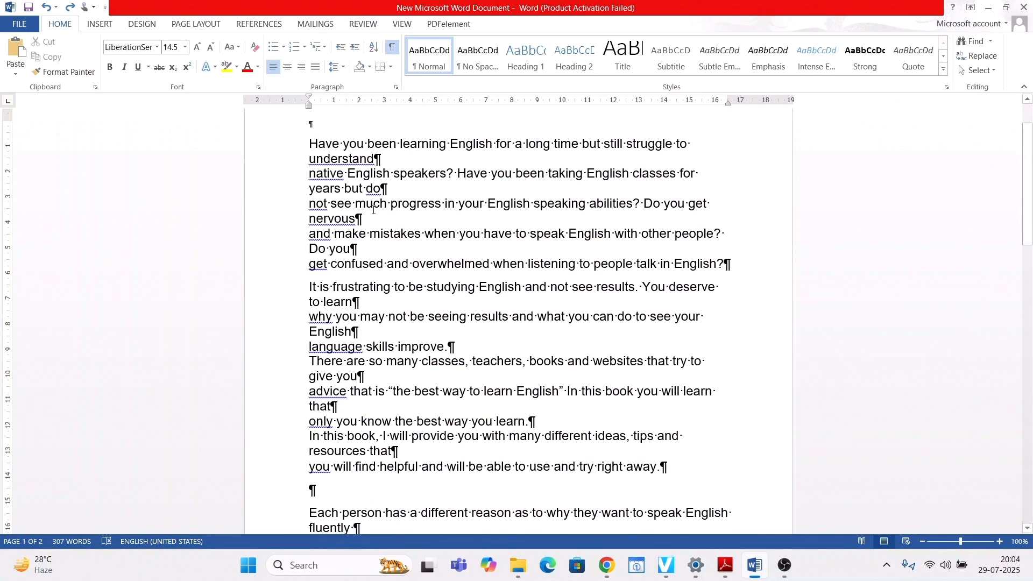
scroll(373, 209, "down", 12)
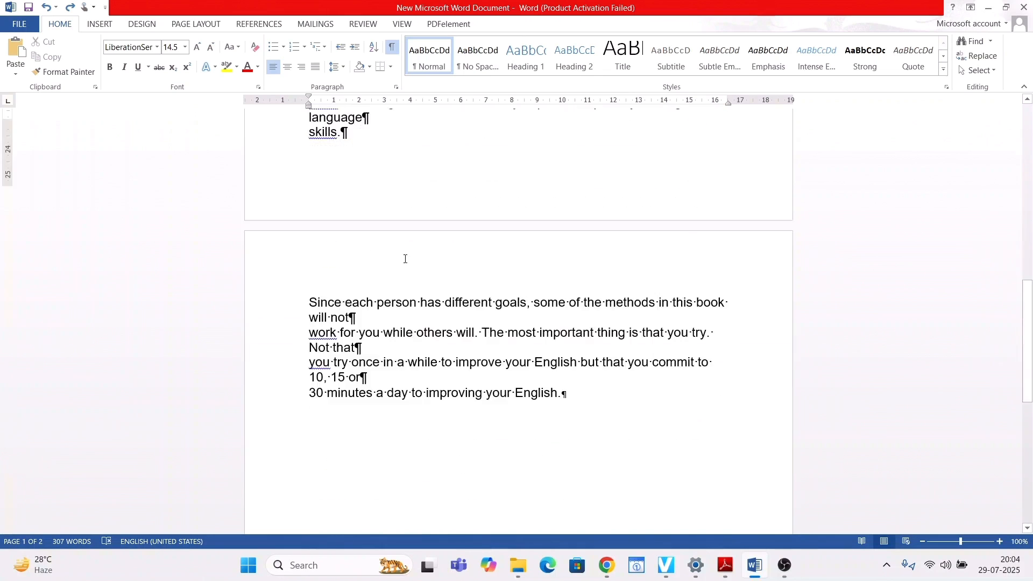
scroll(407, 260, "up", 14)
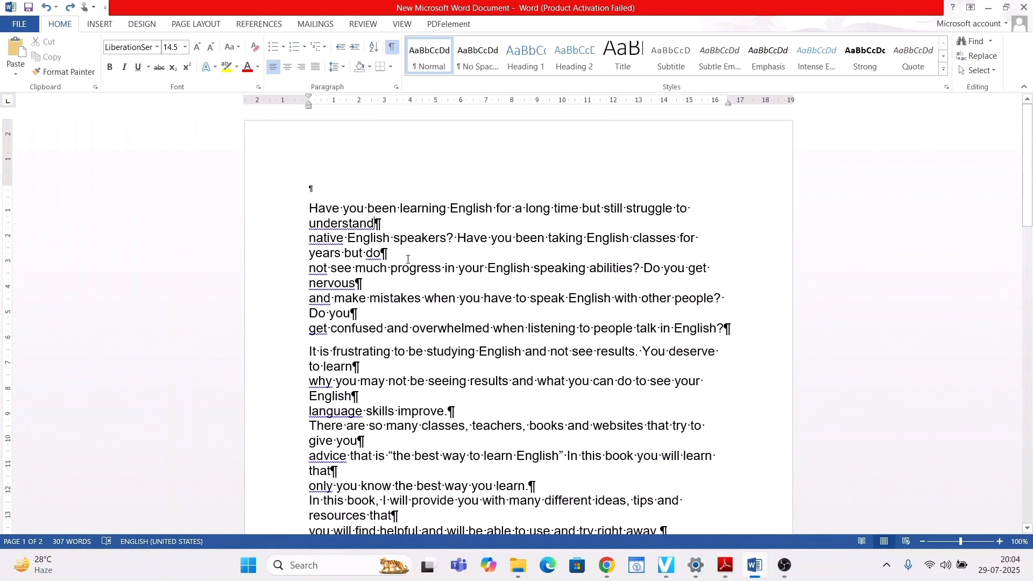
- Use Find and Replace to replace every paragraph mark (^p) in the document with a space, and close the dialog
key("ctrl+h")
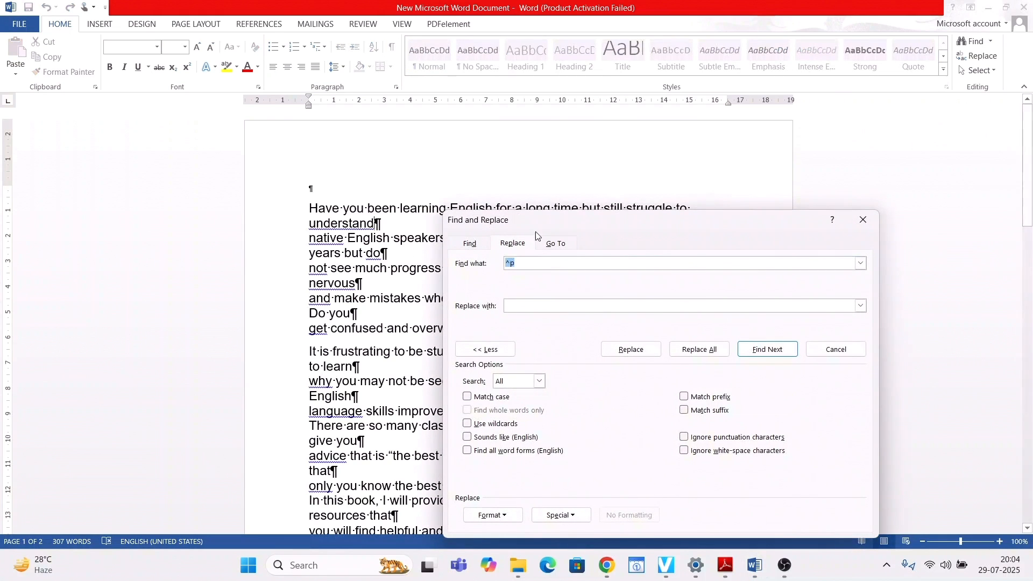
left_click(469, 243)
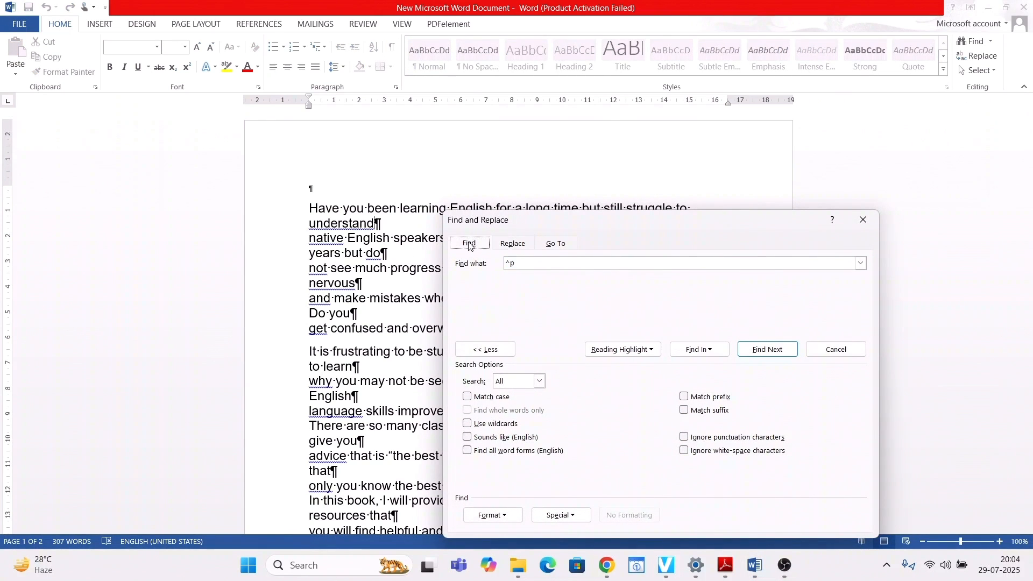
left_click(511, 243)
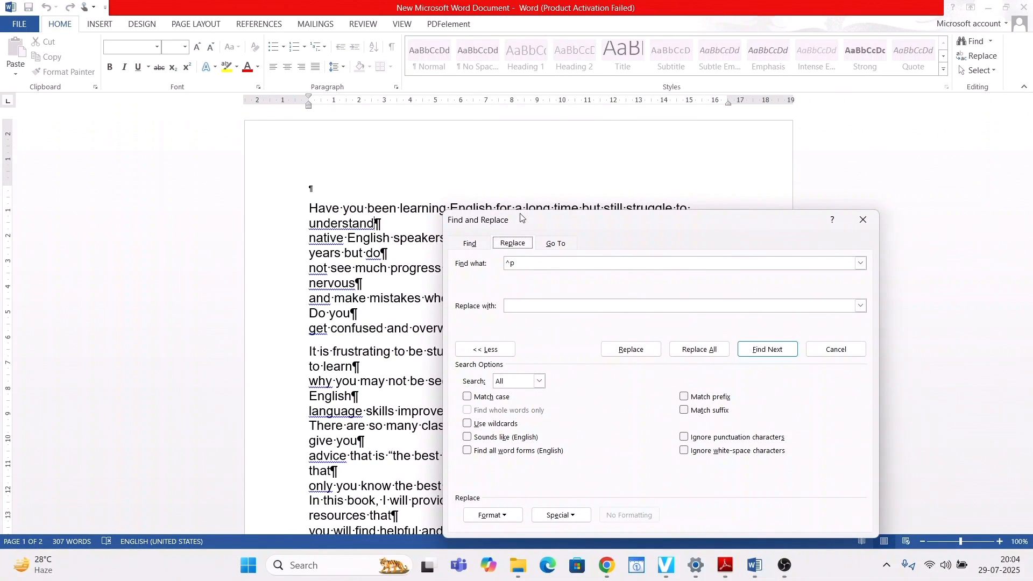
left_click_drag(520, 218, 649, 164)
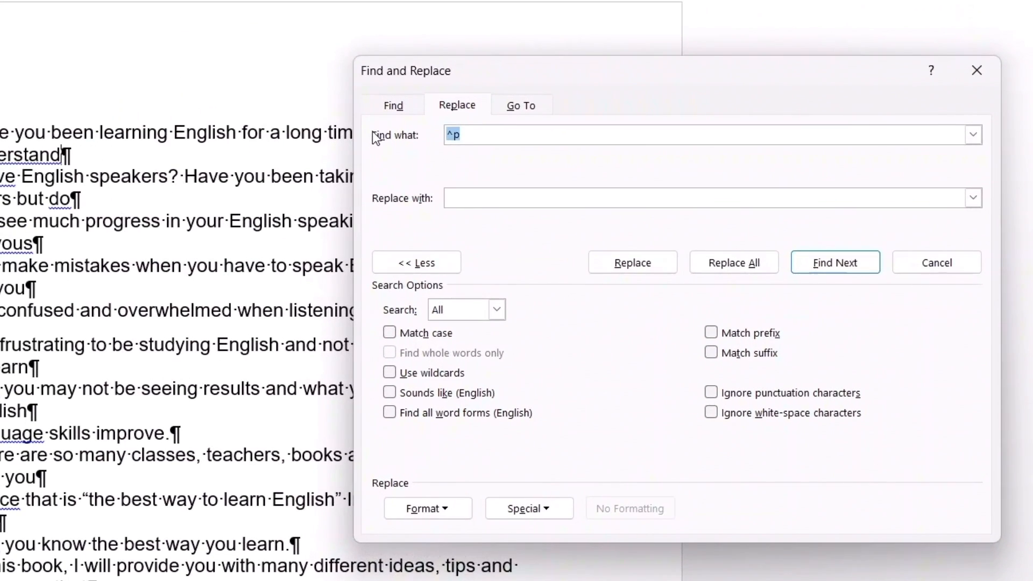
key("BackSpace")
key("BackSpace")
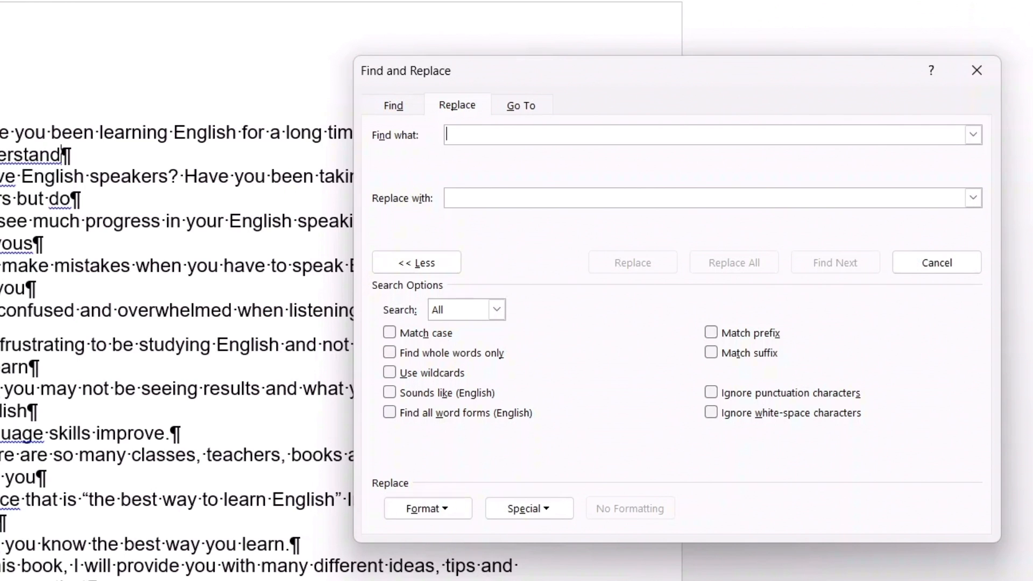
type("^")
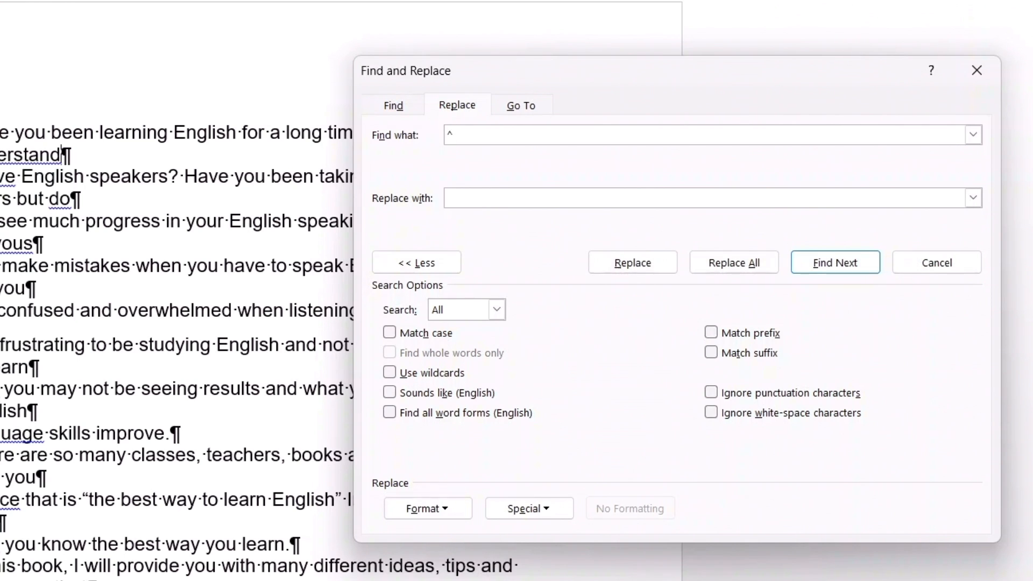
type("p")
key("BackSpace")
left_click(728, 264)
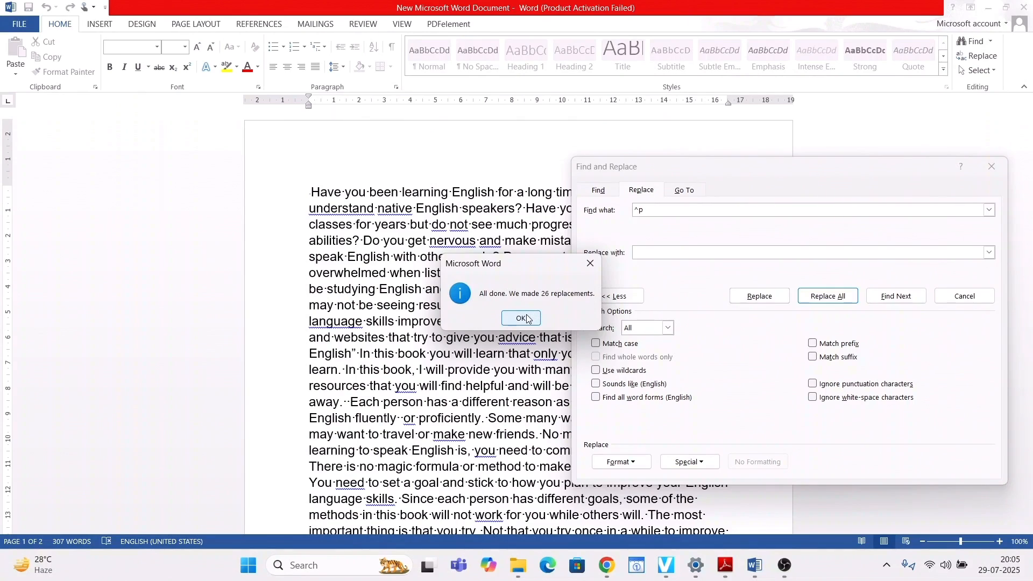
left_click(526, 319)
left_click_drag(743, 164, 472, 176)
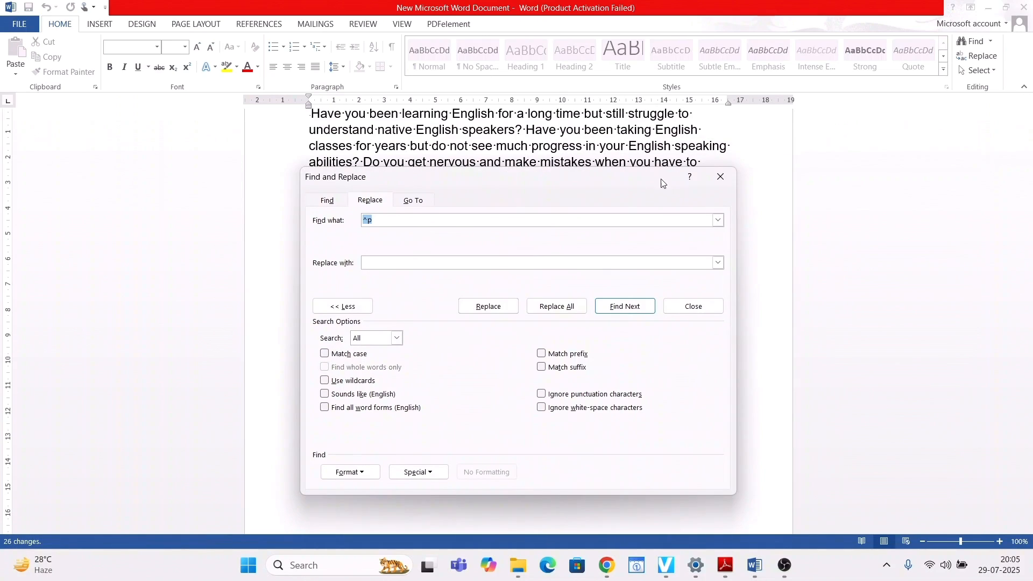
left_click(720, 182)
- Hide the paragraph marks and formatting symbols, and review the joined text from beginning to end
scroll(544, 291, "up", 3)
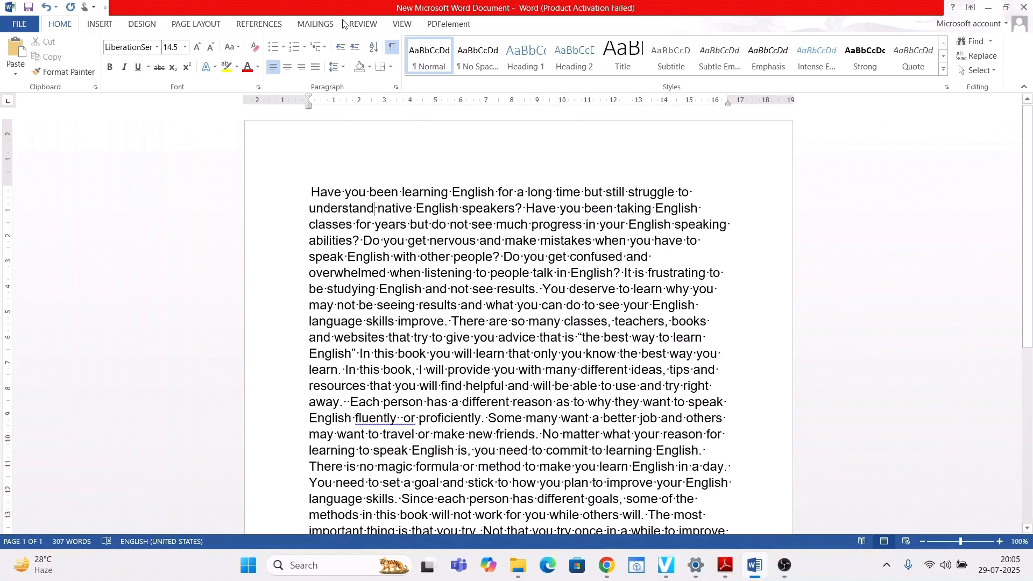
left_click(391, 50)
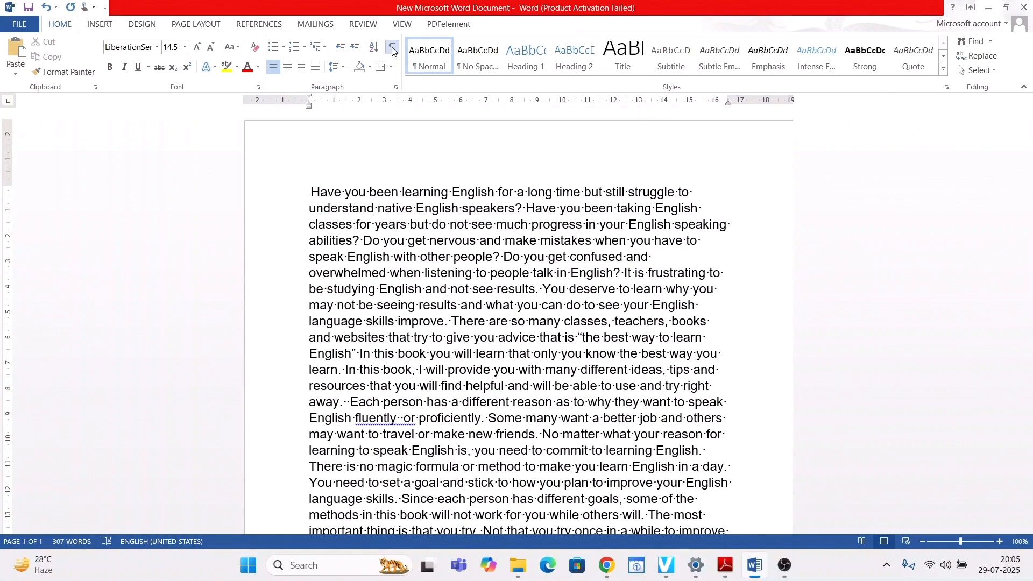
left_click(392, 47)
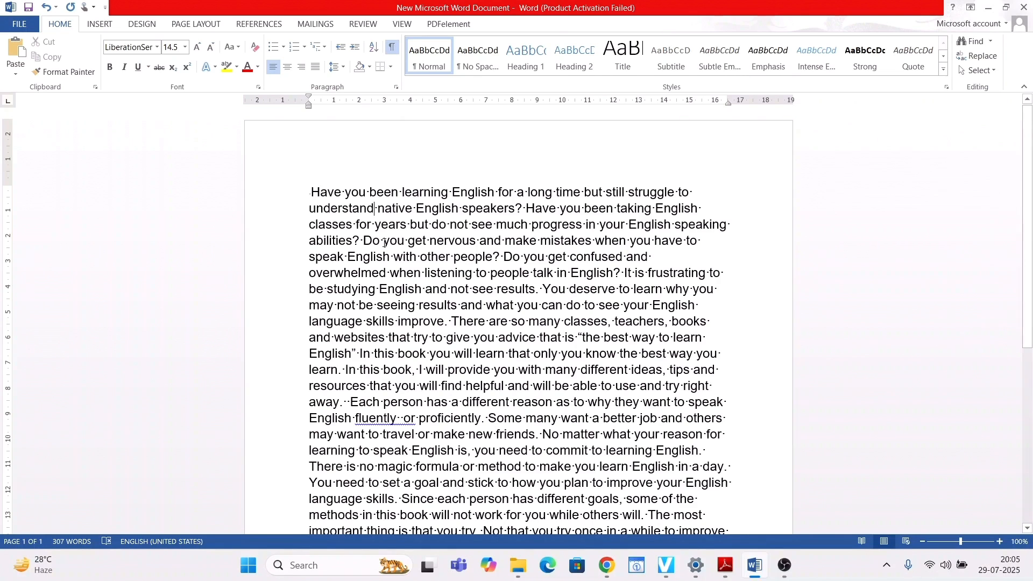
left_click(392, 47)
scroll(523, 251, "down", 3)
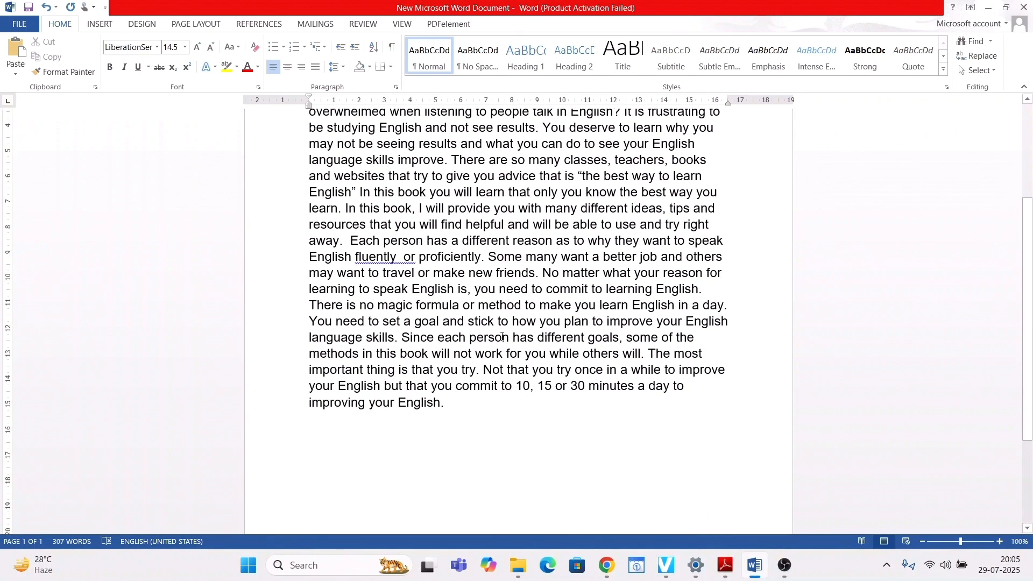
scroll(502, 336, "up", 2)
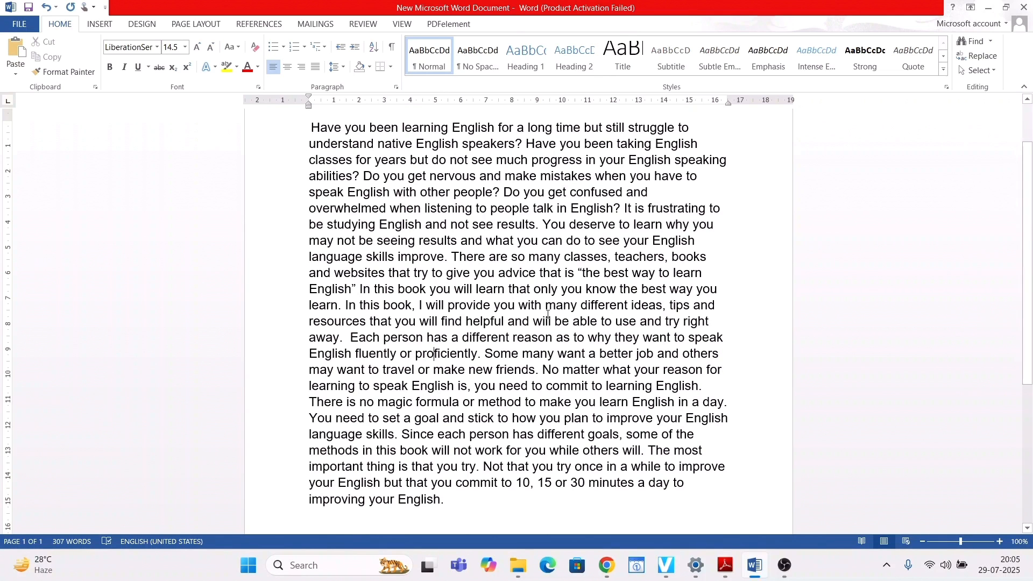
- Undo the spacing correction after "fluently" and the document-wide replacement of paragraph marks
key("ctrl+z")
key("ctrl+z")
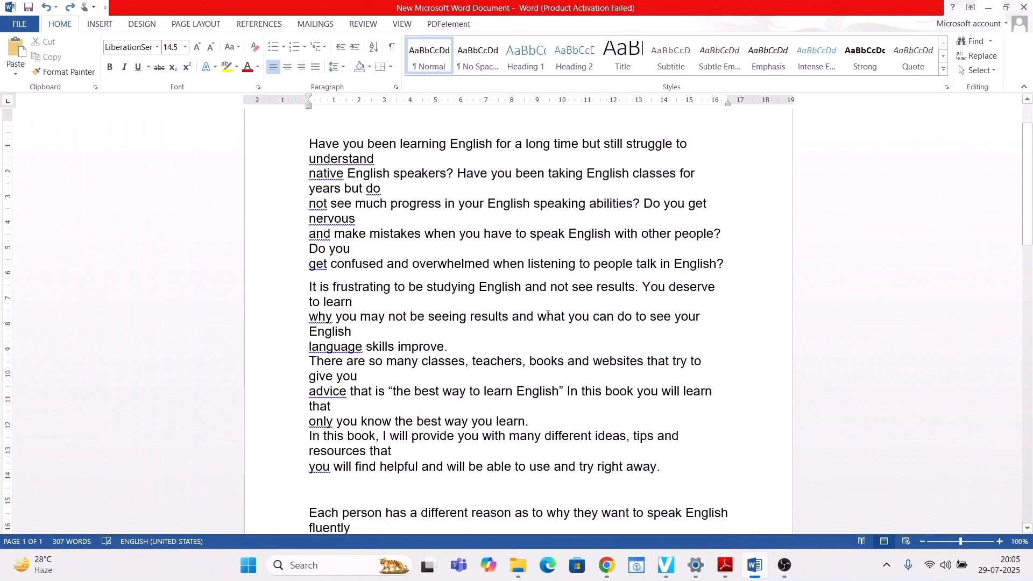
- Compare the paragraph divisions in the Adobe Reader PDF with the broken lines of the pasted text in Word
key("alt+Tab")
scroll(546, 316, "up", 5)
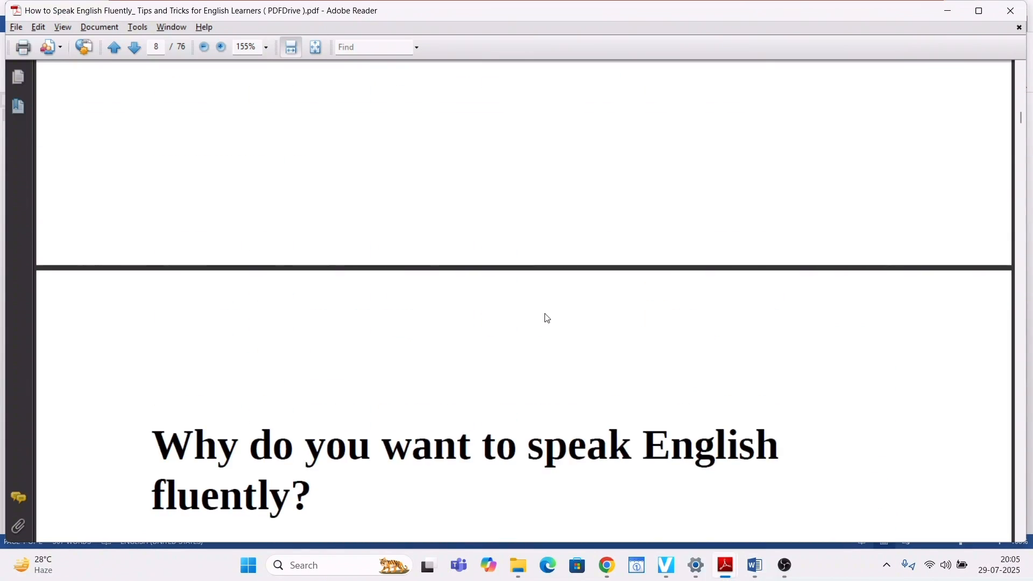
scroll(543, 312, "down", 2)
scroll(540, 306, "down", 5)
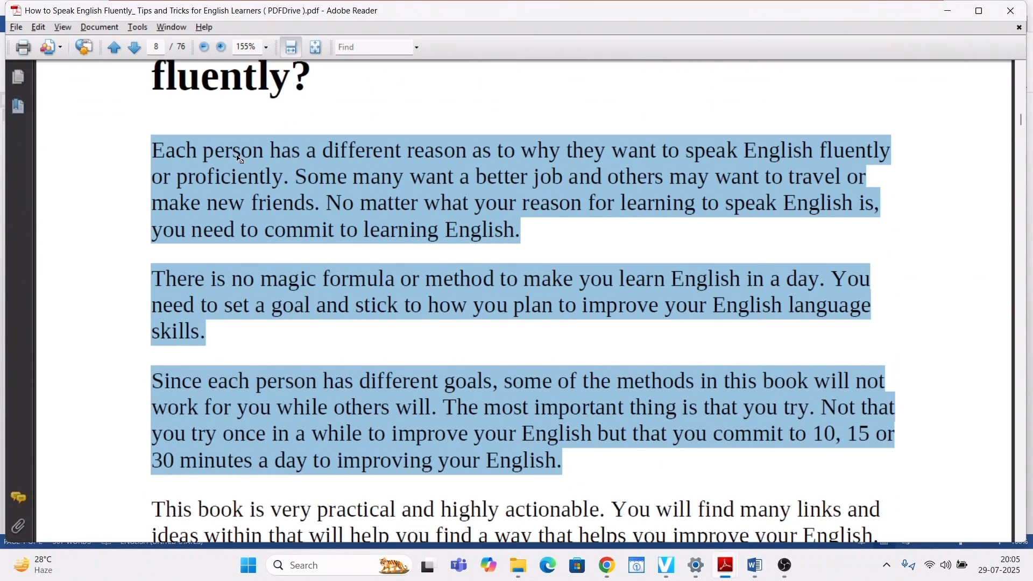
key("alt+Tab")
scroll(397, 258, "down", 5)
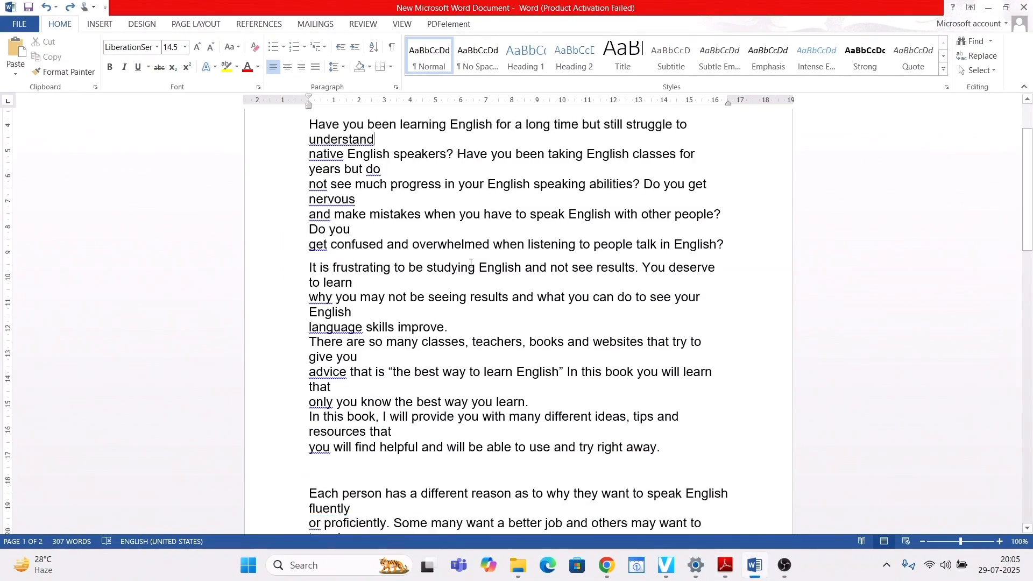
key("alt+Tab")
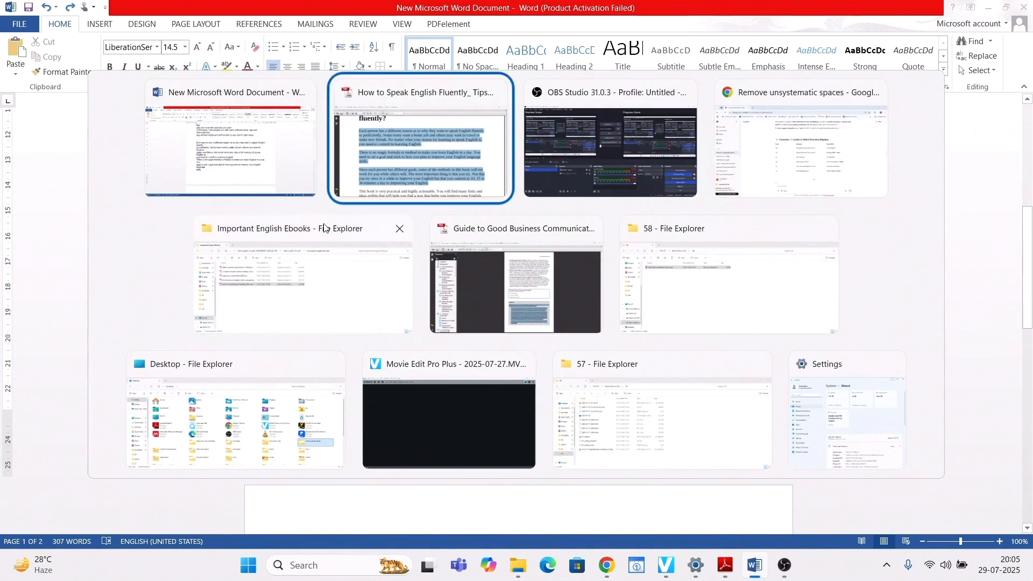
key("alt+Tab")
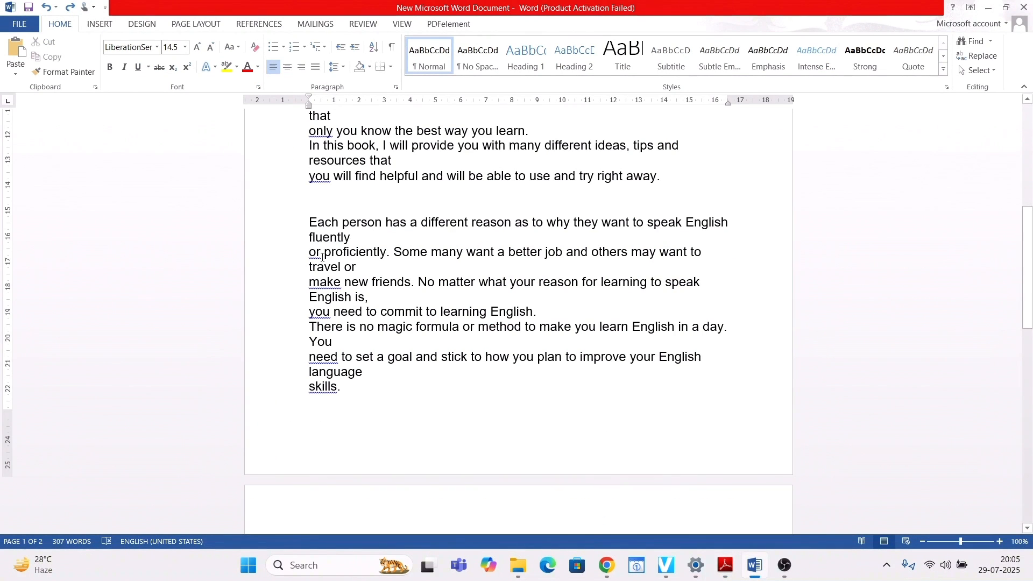
- Replace ^p with a space only within the selected paragraph beginning "Each person has a different reason", declining to search the rest of the document
left_click_drag(312, 217, 505, 316)
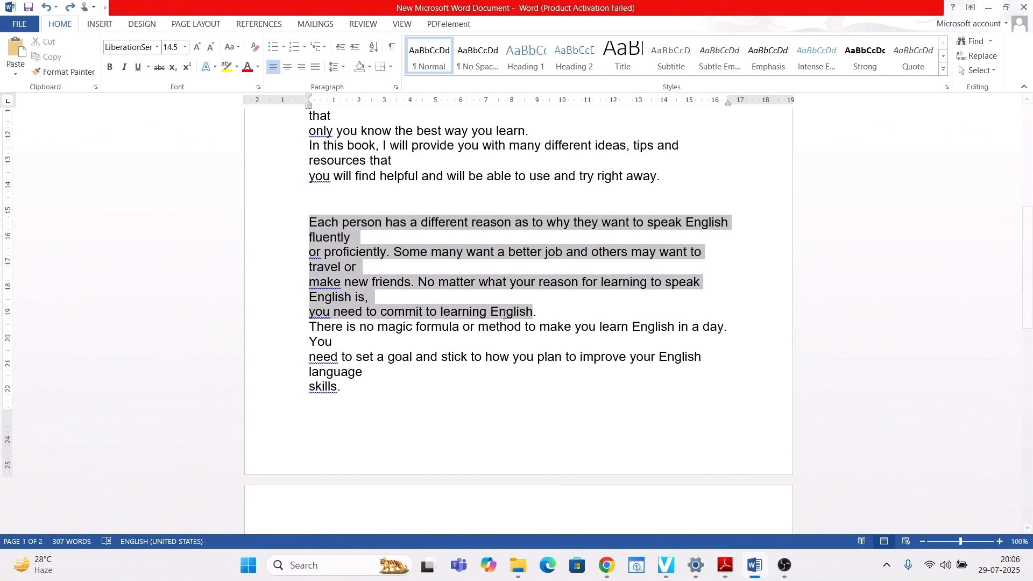
key("alt+Tab")
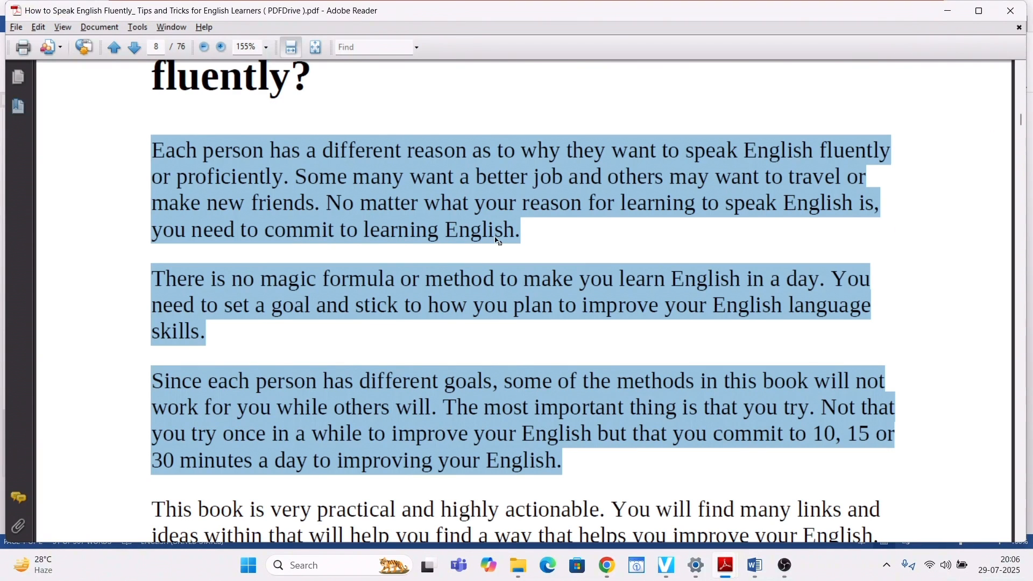
key("alt+Tab")
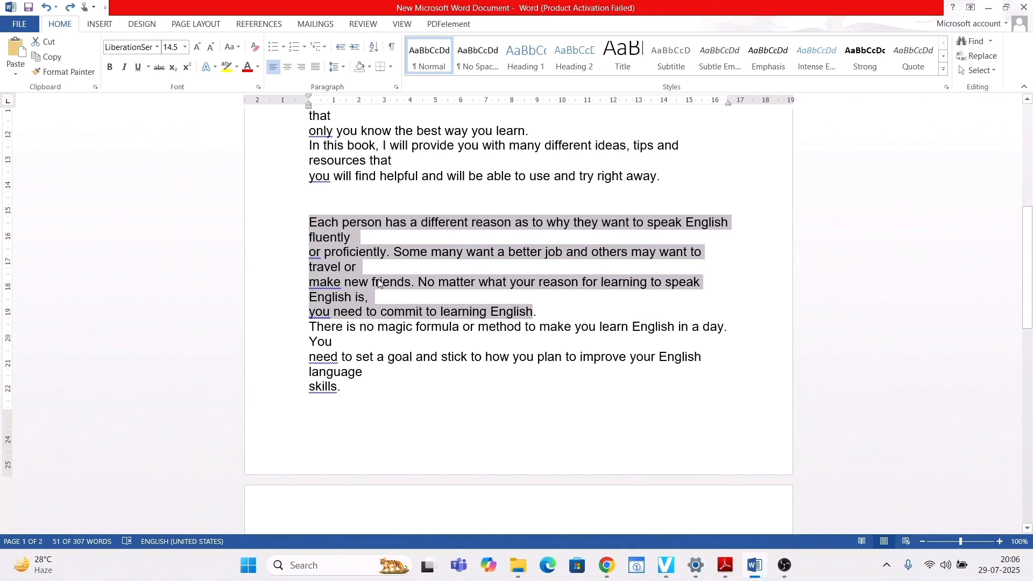
key("ctrl+h")
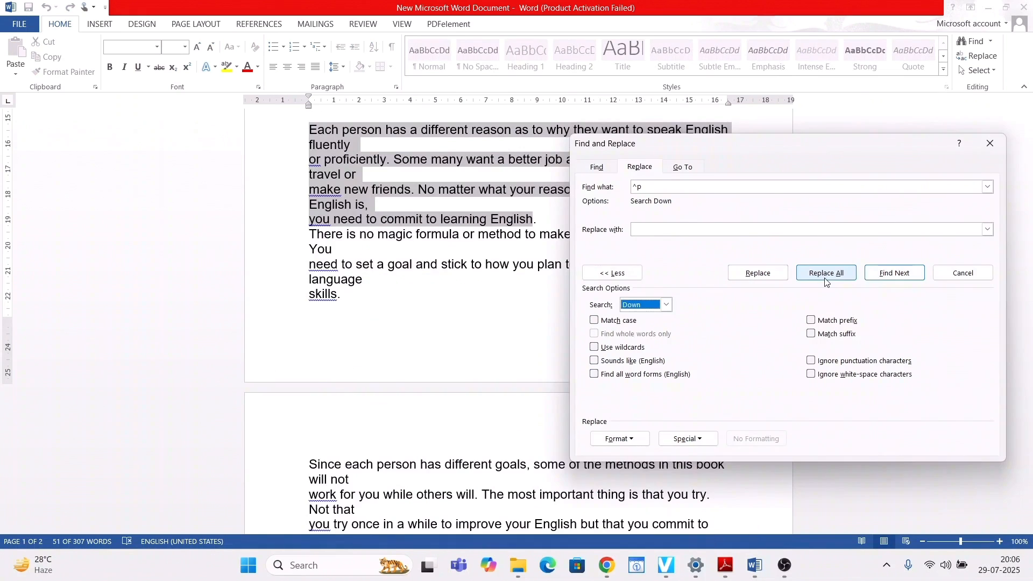
left_click(826, 282)
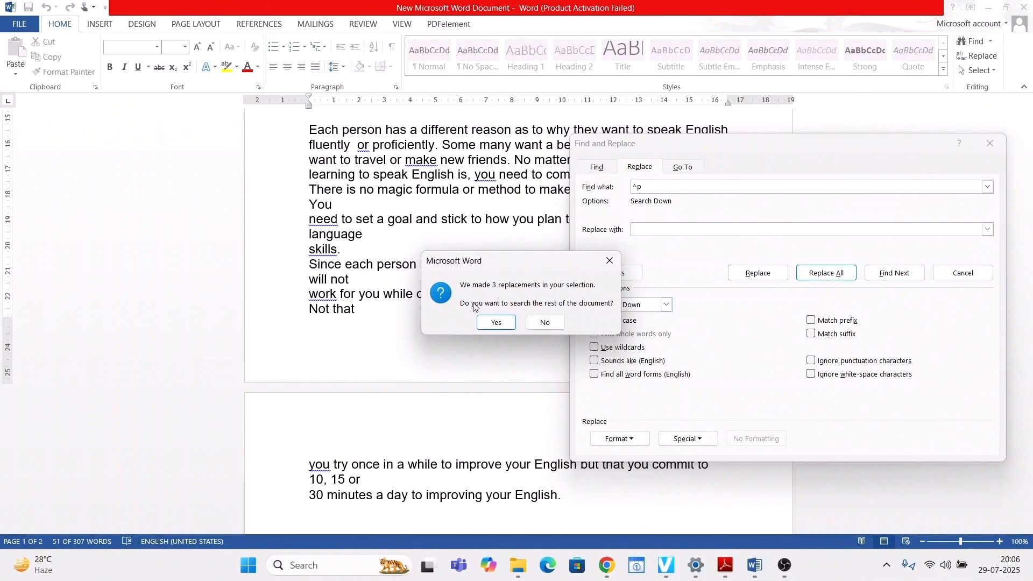
left_click(545, 321)
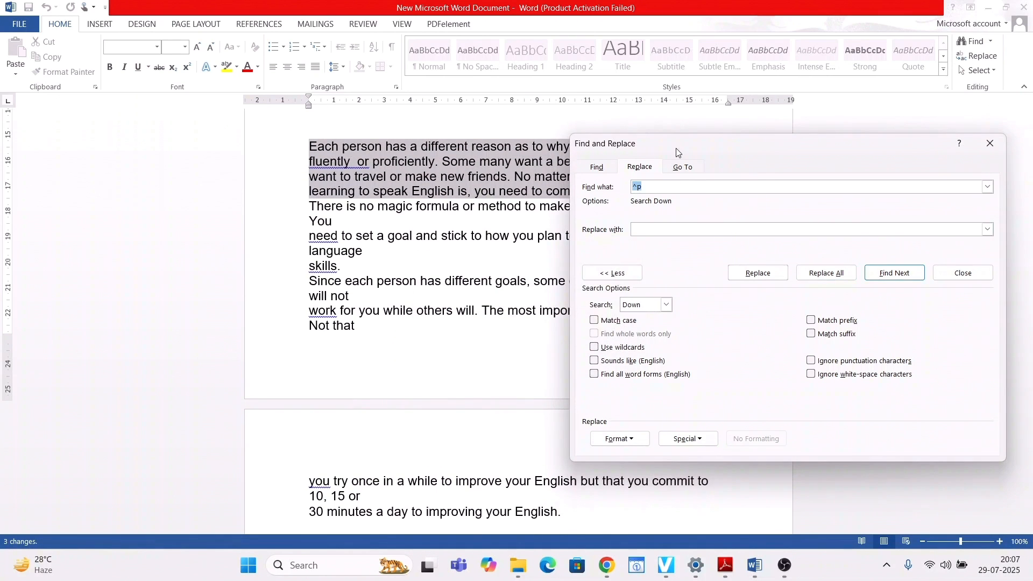
- Check in the PDF where the paragraphs following "Each person has a different reason" begin and end, and return to Word
left_click_drag(676, 155, 664, 334)
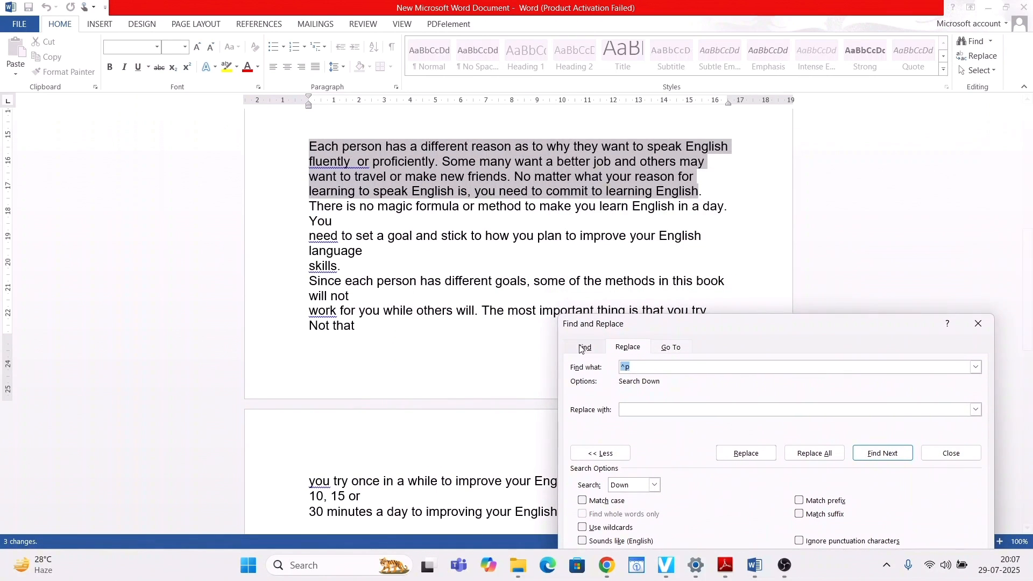
key("alt+Tab")
key("alt+Tab")
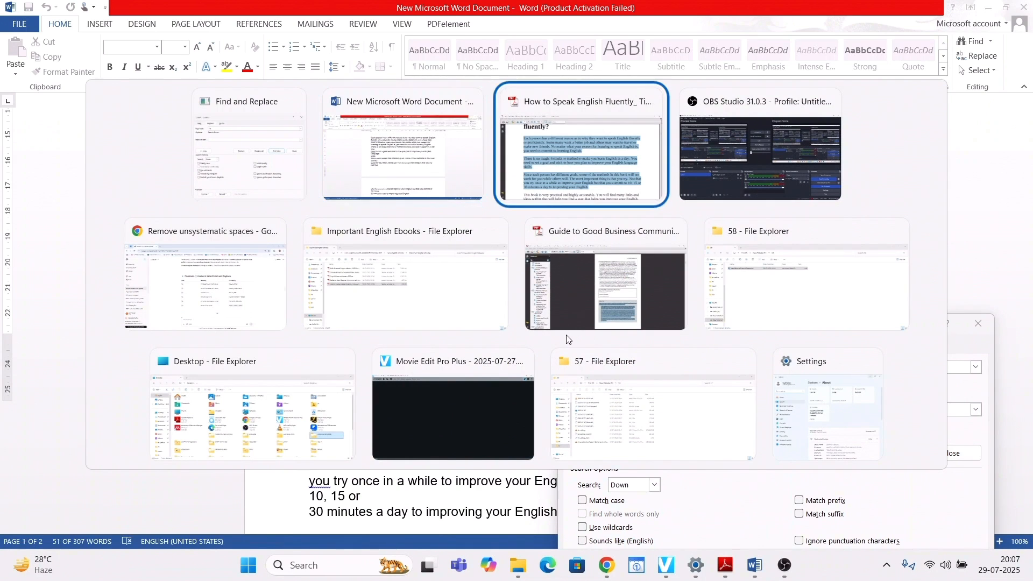
scroll(221, 191, "down", 2)
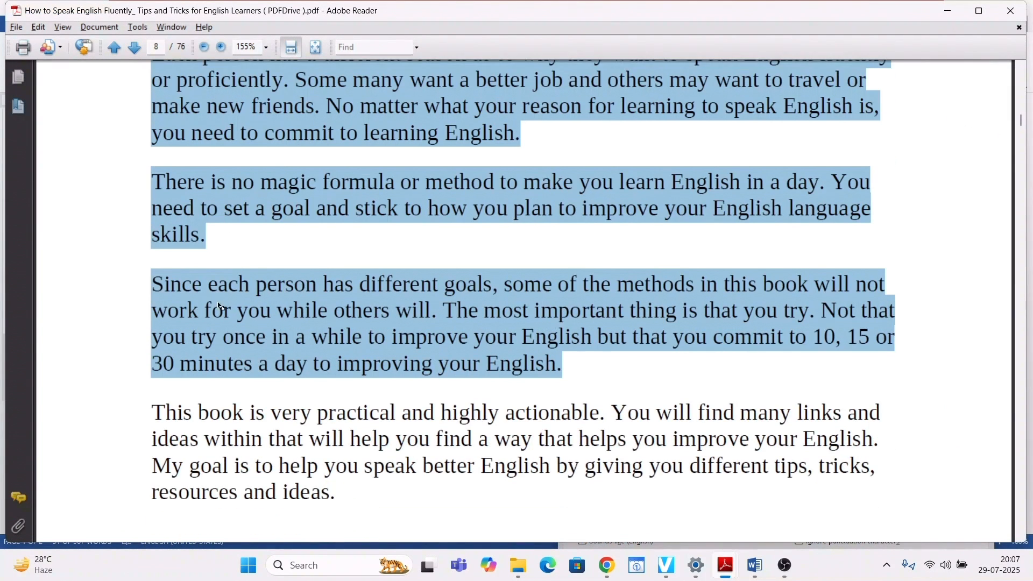
scroll(217, 295, "down", 2)
key("alt+Tab")
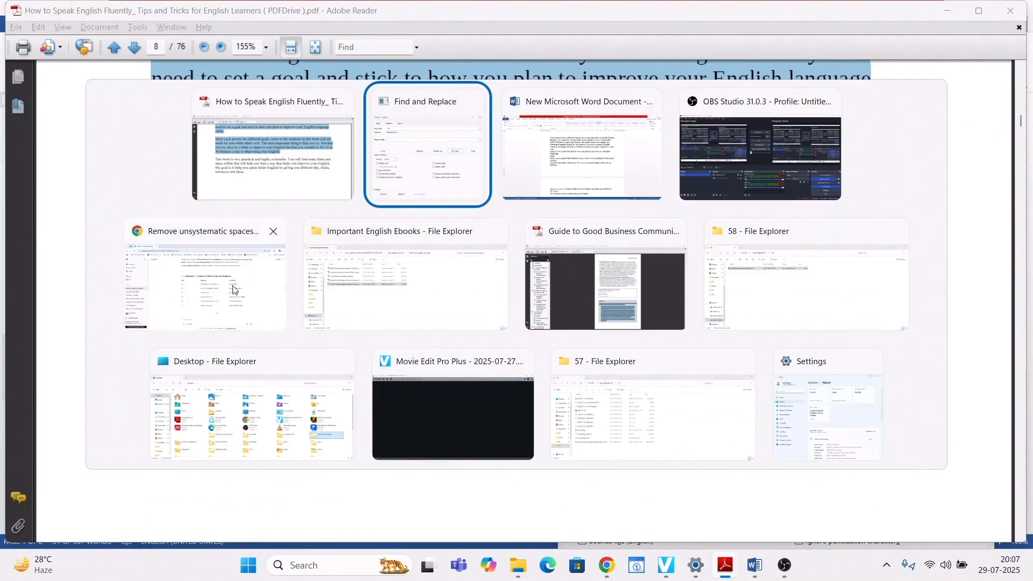
left_click(566, 170)
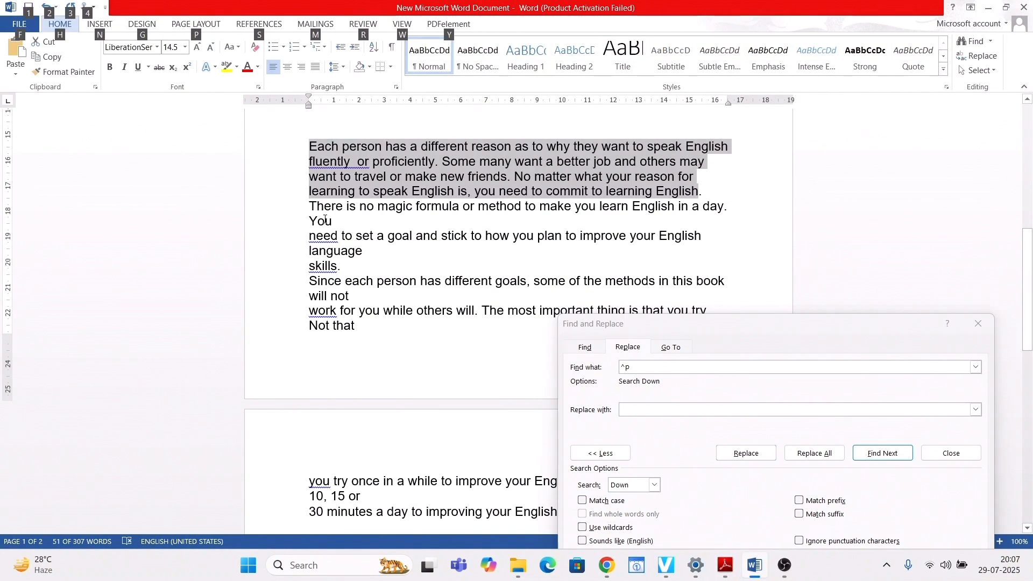
- Replace ^p with a space only within the paragraph beginning "There is no magic formula", and put a blank line before that paragraph
left_click_drag(309, 206, 334, 269)
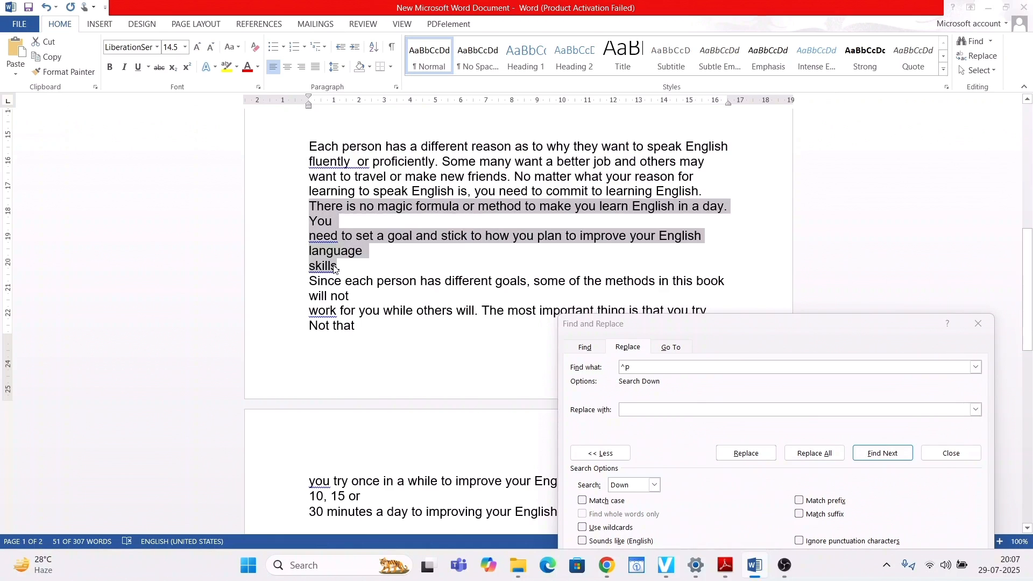
key("alt+Tab")
key("alt+Tab")
key("alt+Tab")
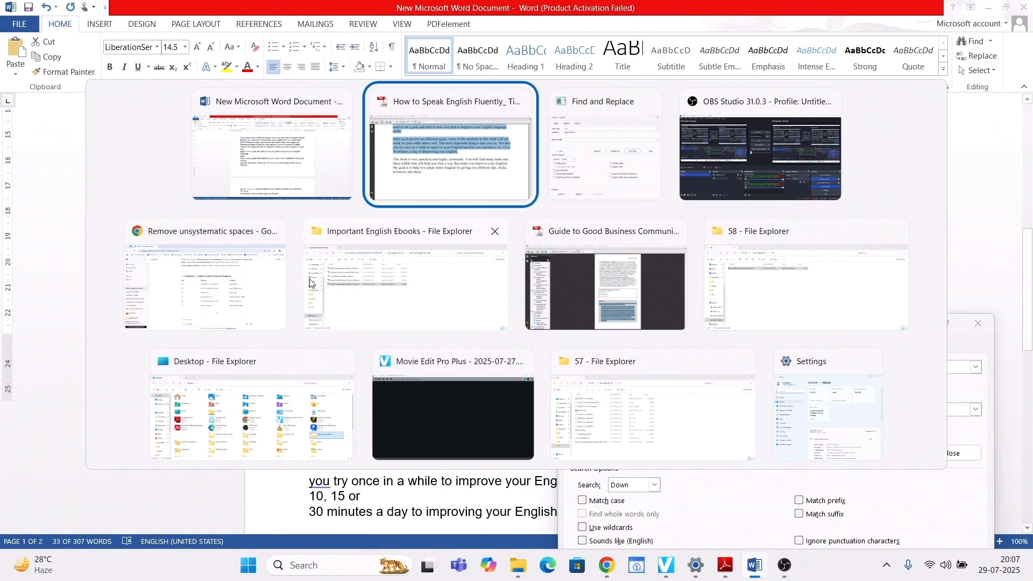
scroll(337, 262, "up", 2)
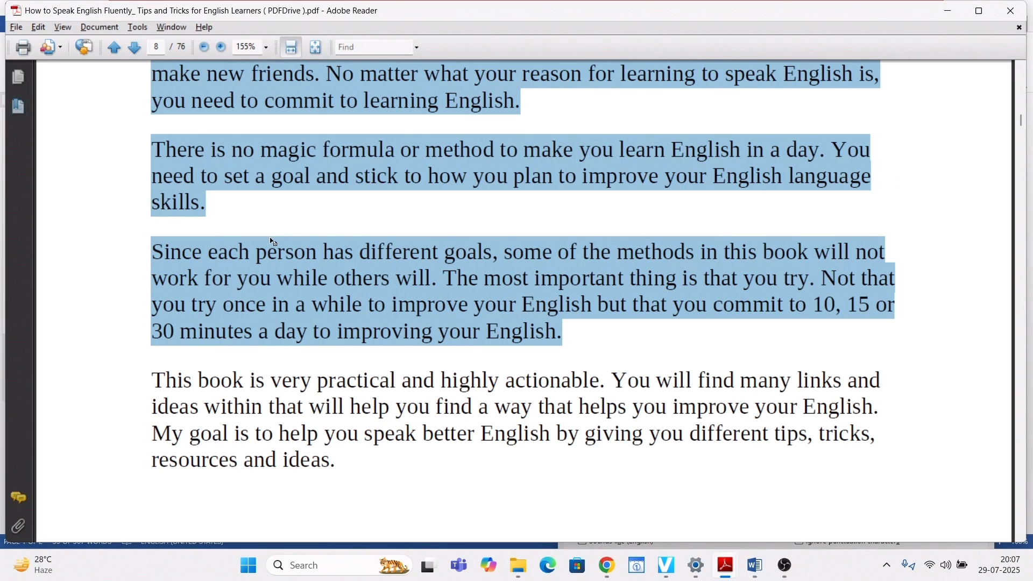
key("alt+Tab")
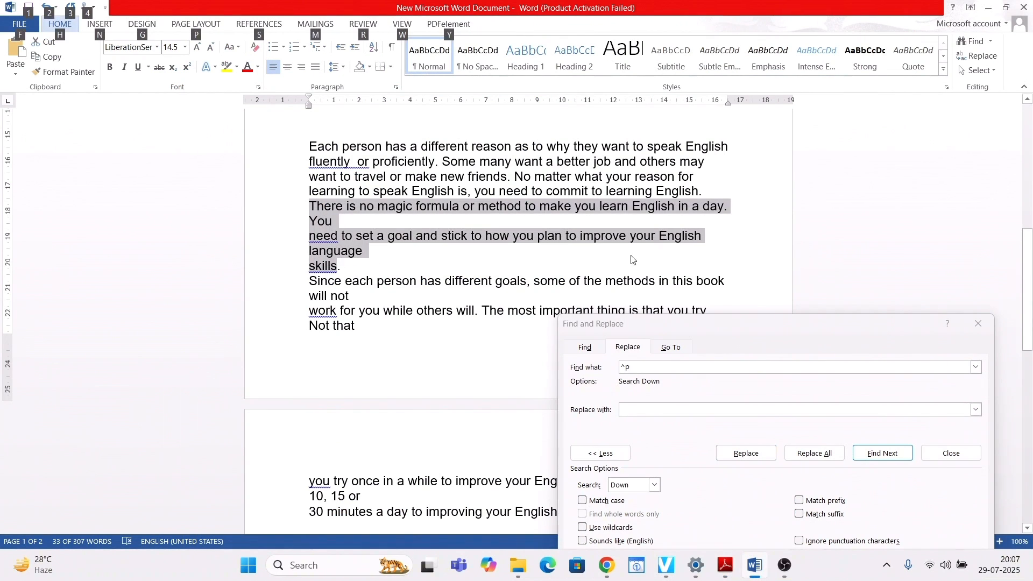
left_click_drag(681, 325, 743, 226)
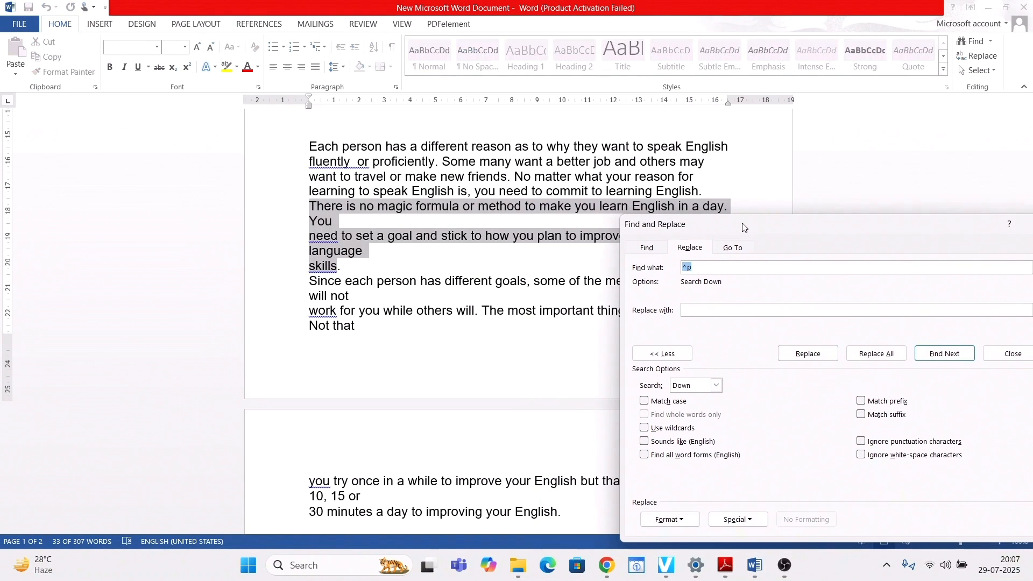
left_click(890, 358)
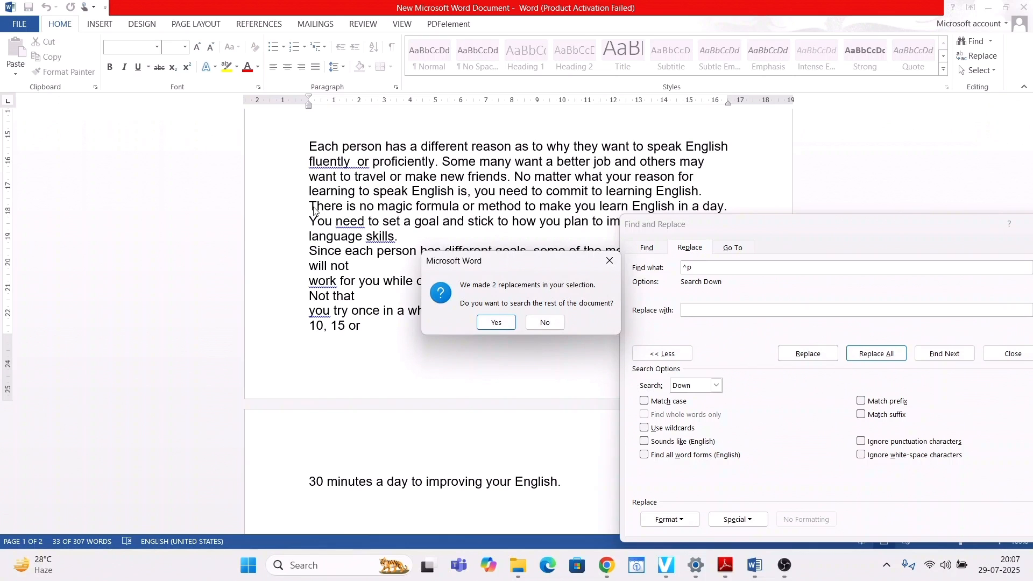
left_click(559, 326)
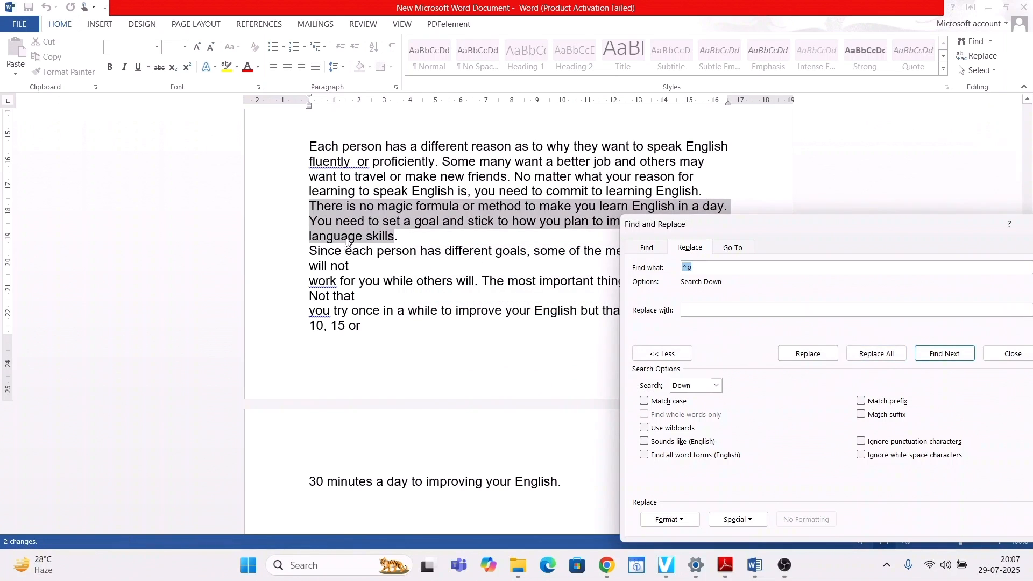
left_click(309, 209)
key("Return")
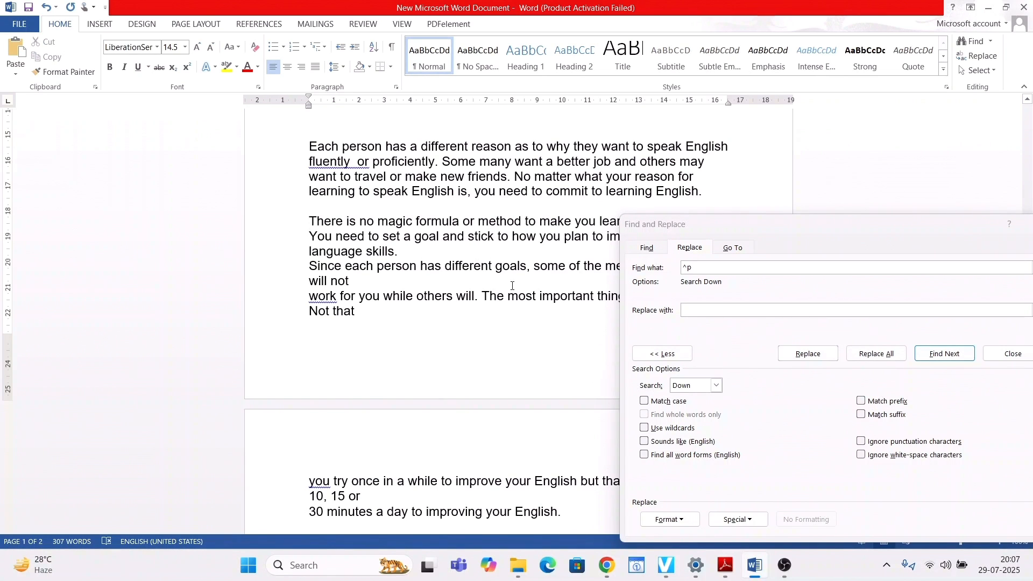
- Replace every ^p with a space throughout the document, continuing the search from the beginning, and close Find and Replace
left_click_drag(782, 226, 524, 187)
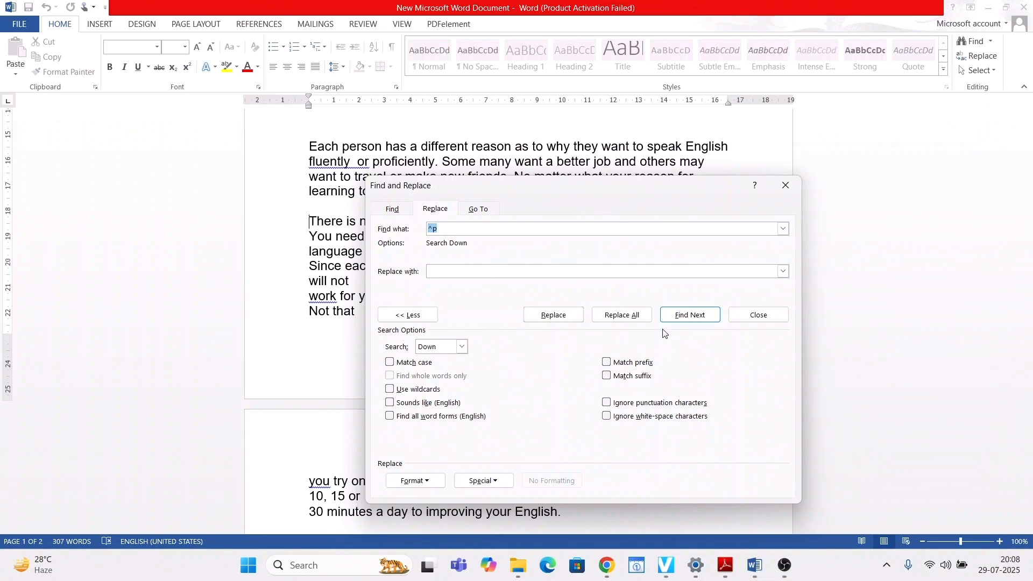
left_click(625, 312)
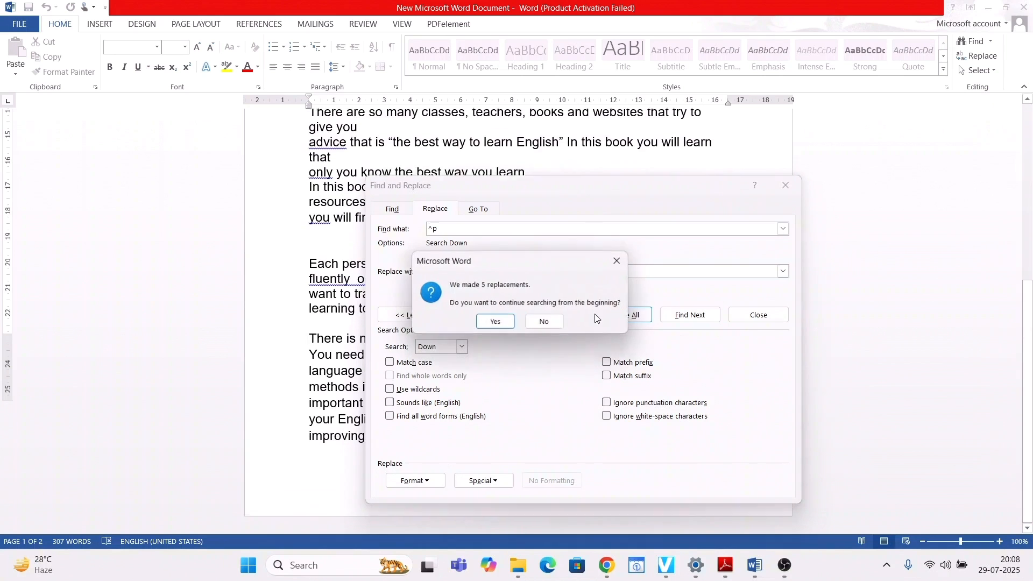
left_click(492, 326)
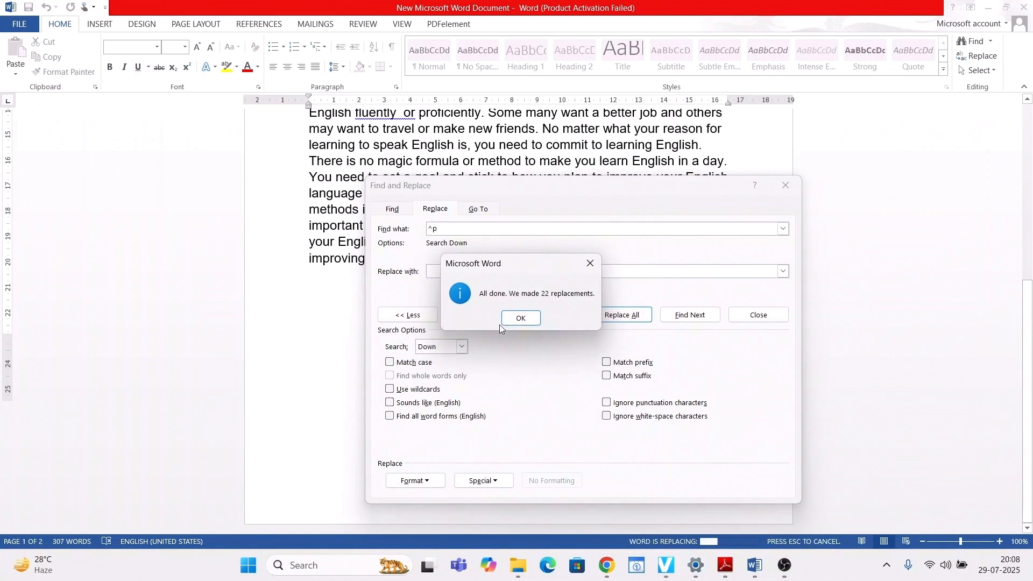
left_click(513, 320)
left_click(786, 185)
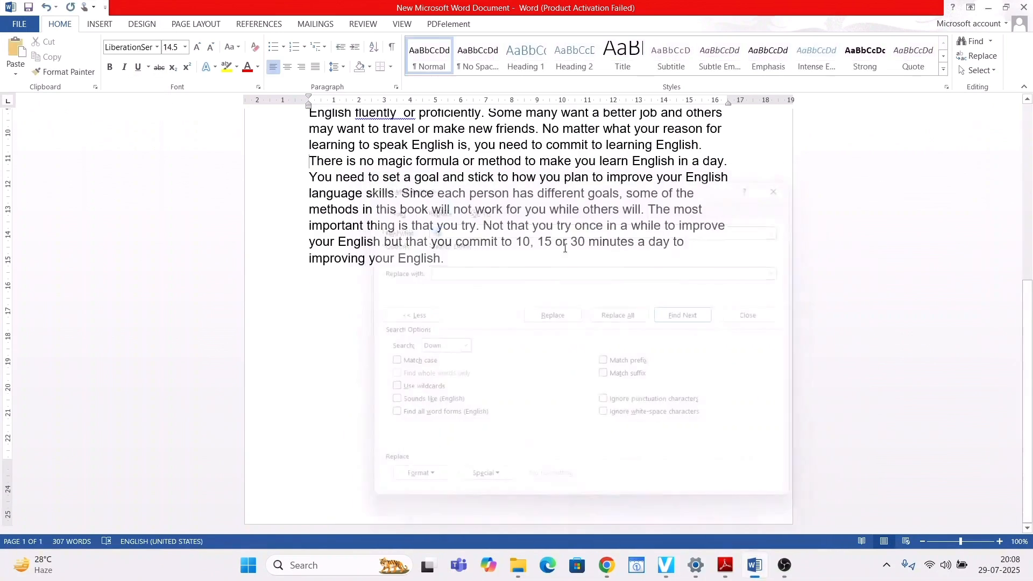
scroll(509, 260, "up", 6)
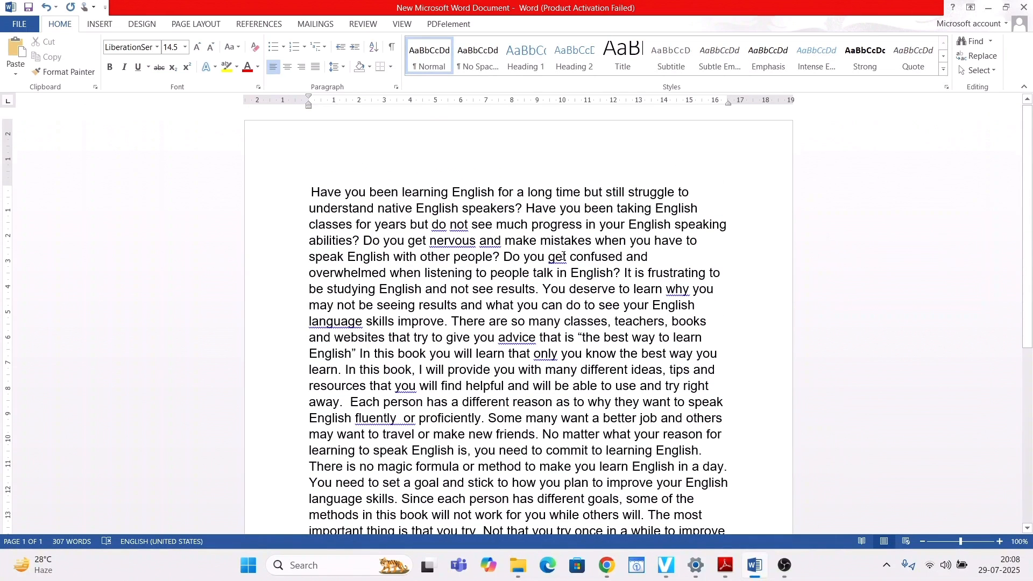
scroll(509, 232, "down", 1)
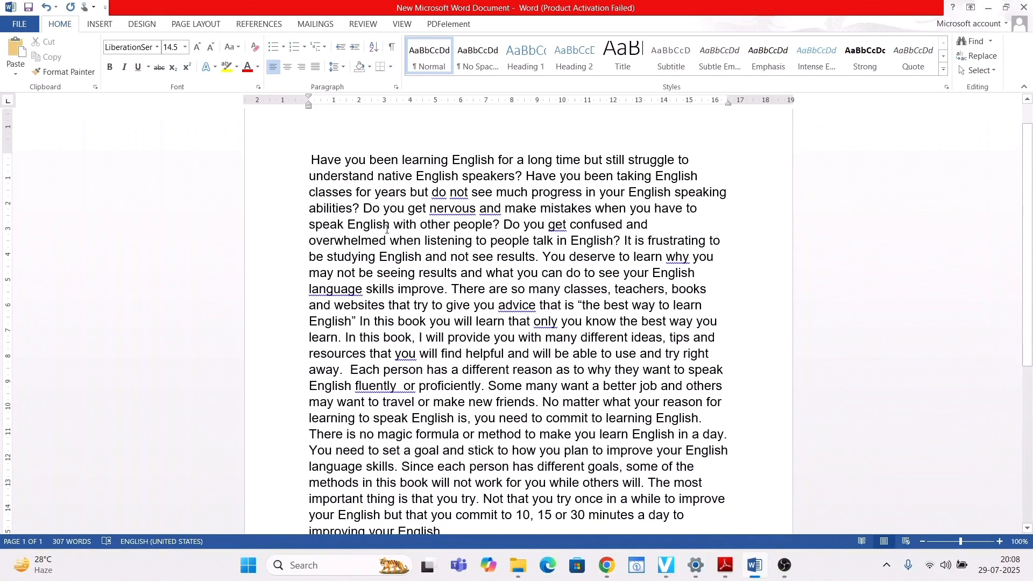
- Check the first paragraph's end in the Adobe Reader PDF and insert a matching paragraph break in Word after "talk in English?"
key("alt+Tab")
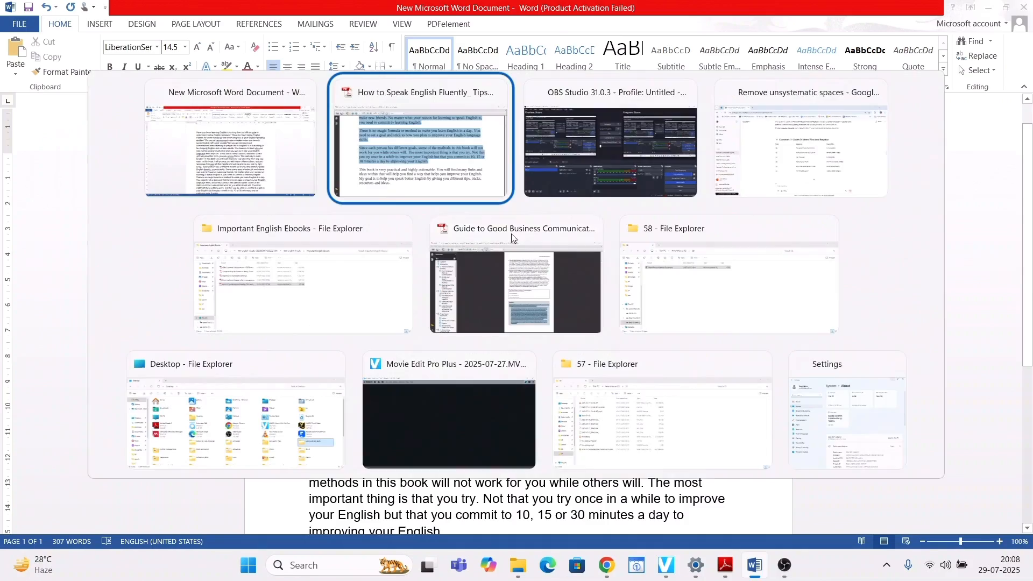
scroll(461, 210, "up", 7)
scroll(462, 213, "down", 5)
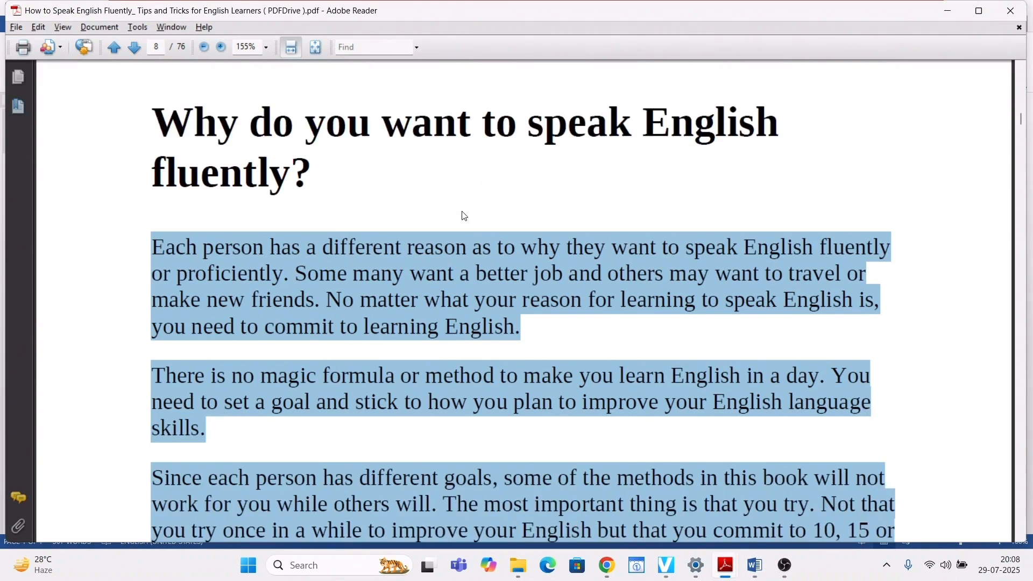
key("alt")
left_click(152, 278)
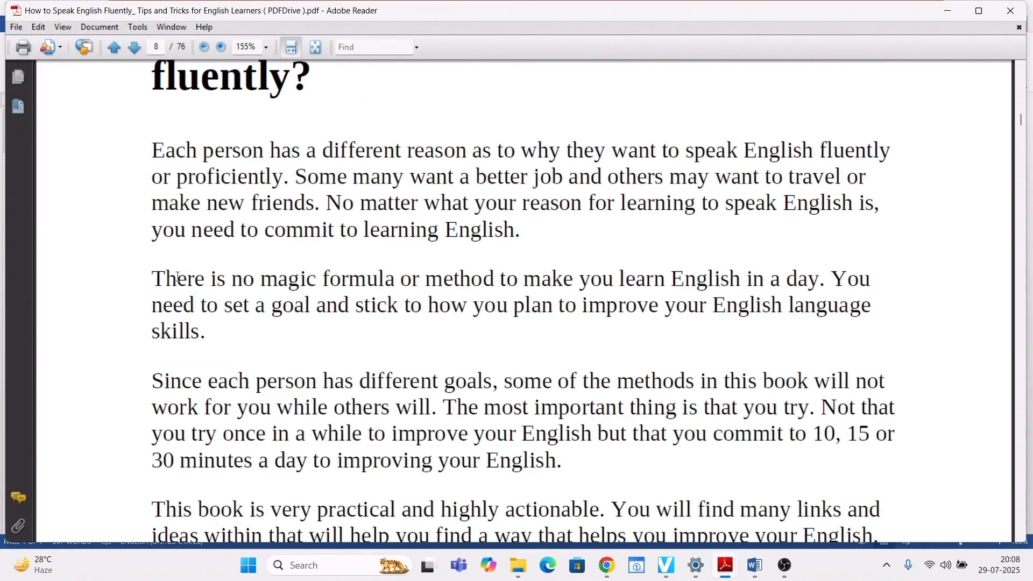
key("alt+Tab")
key("alt+Tab")
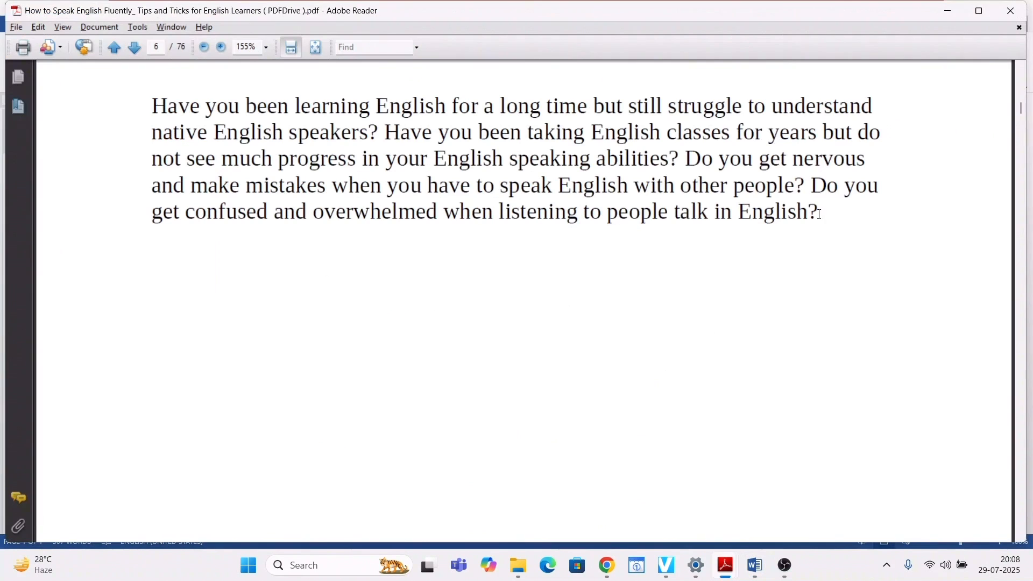
scroll(489, 263, "up", 1)
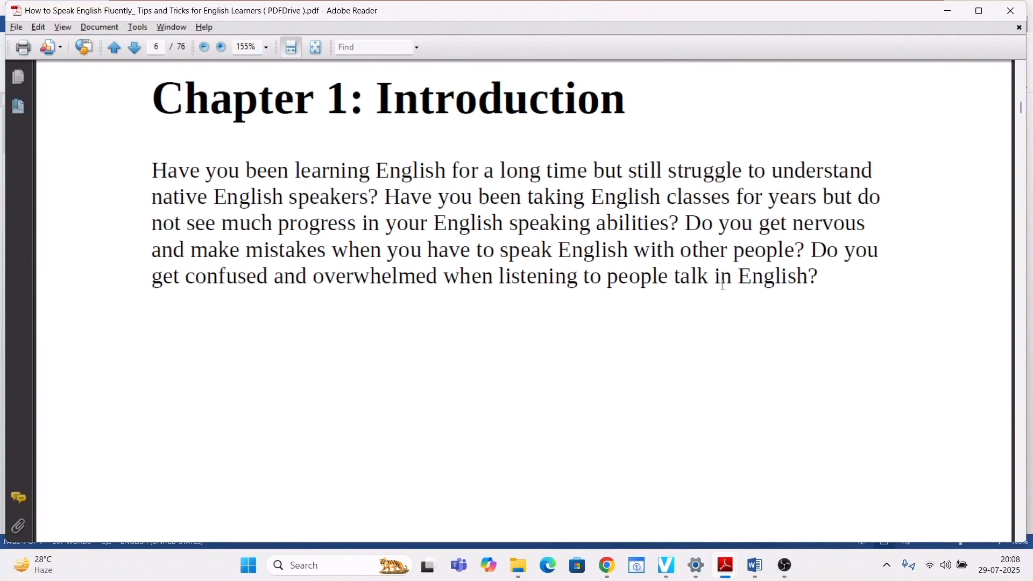
key("alt+Tab")
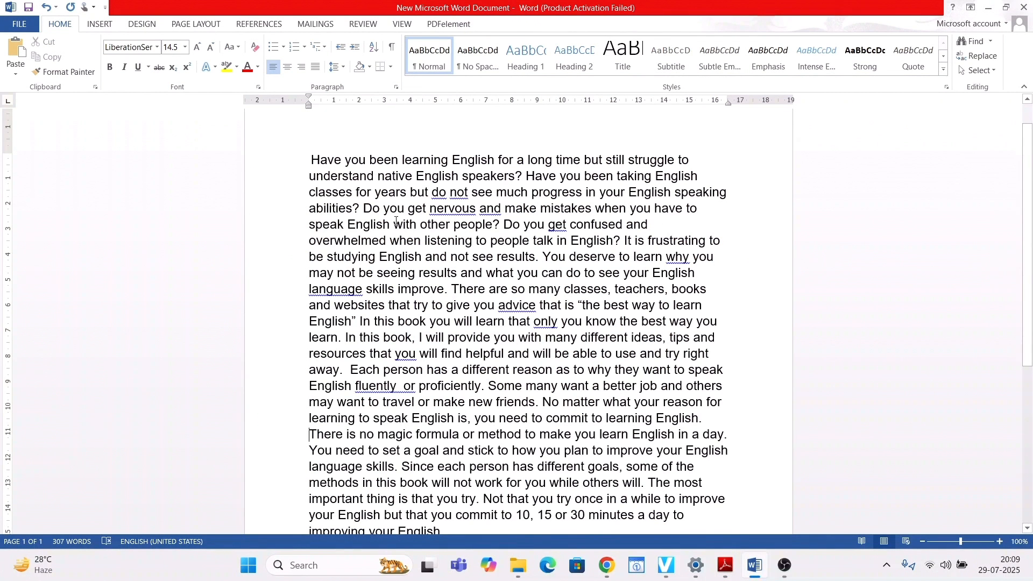
left_click(622, 240)
key("Return")
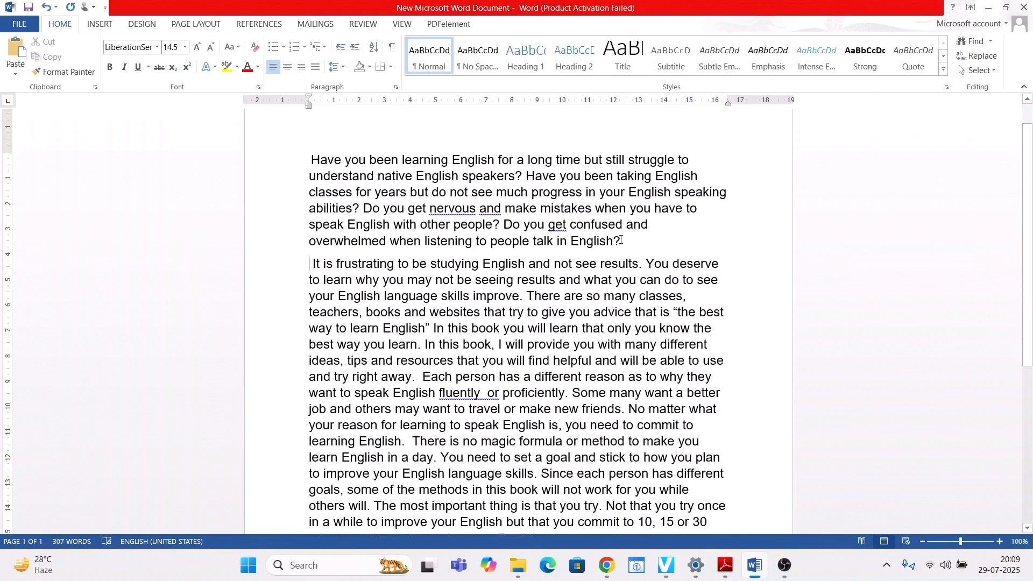
- Check the next paragraph division in the Adobe Reader PDF and insert a paragraph break in Word after "language skills improve."
key("alt+Tab")
scroll(450, 290, "down", 15)
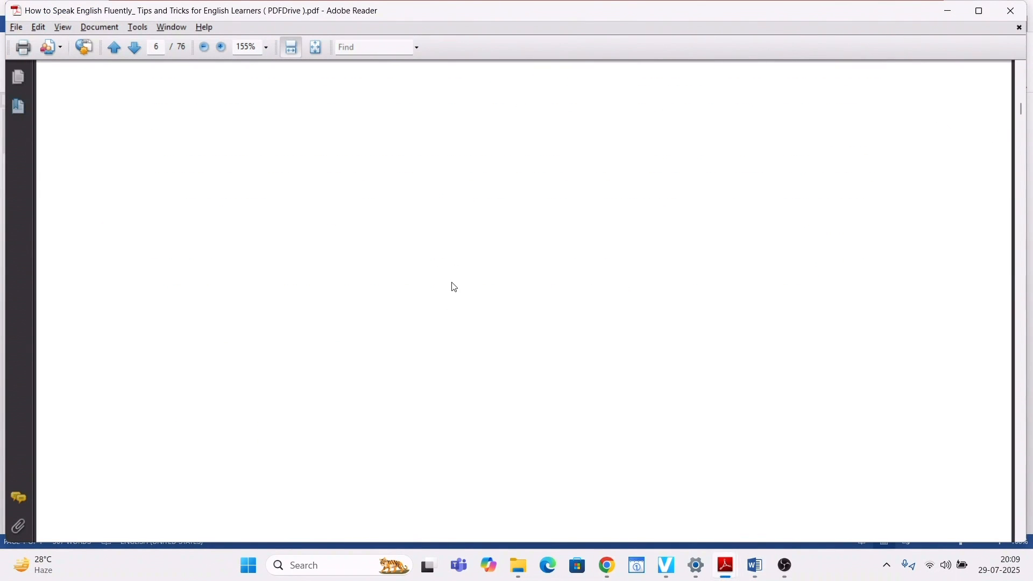
scroll(311, 234, "up", 3)
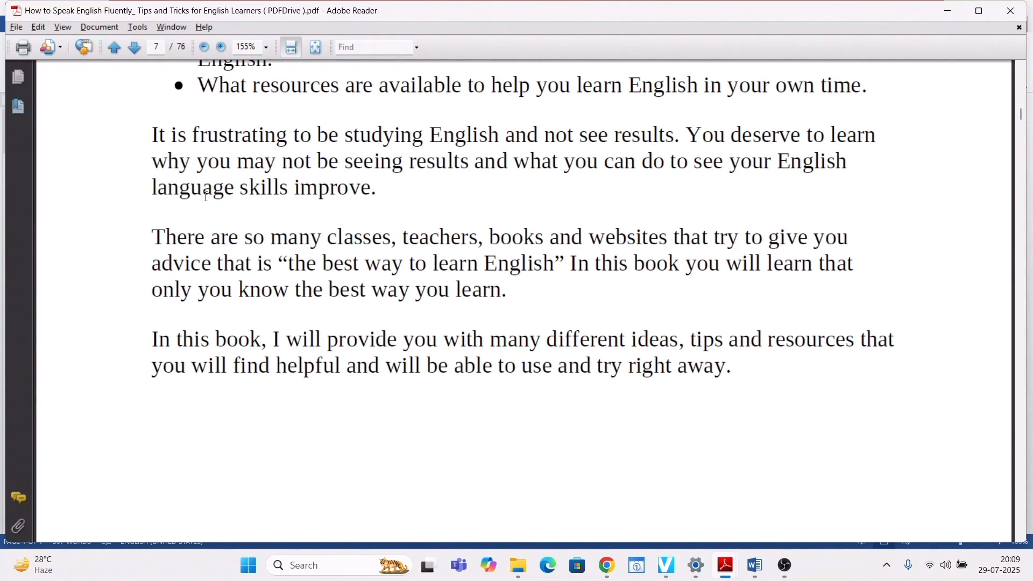
key("alt+Tab")
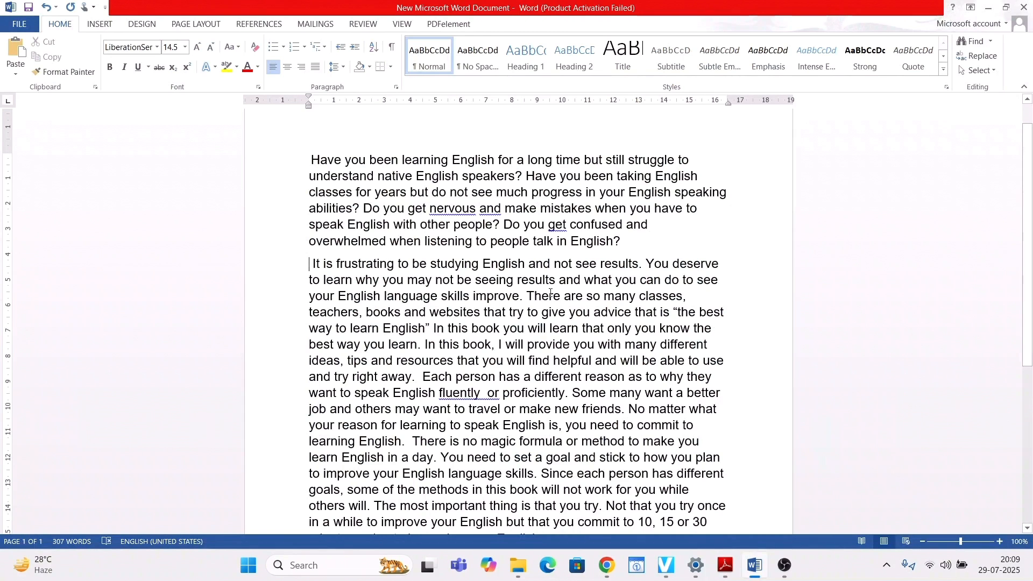
left_click(523, 296)
key("Return")
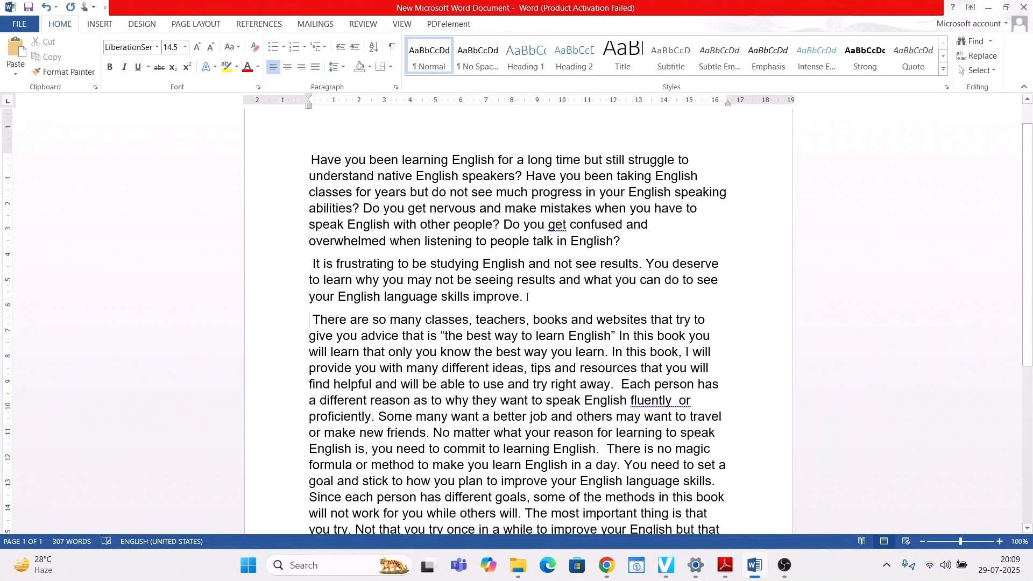
scroll(525, 287, "down", 2)
scroll(525, 287, "down", 1)
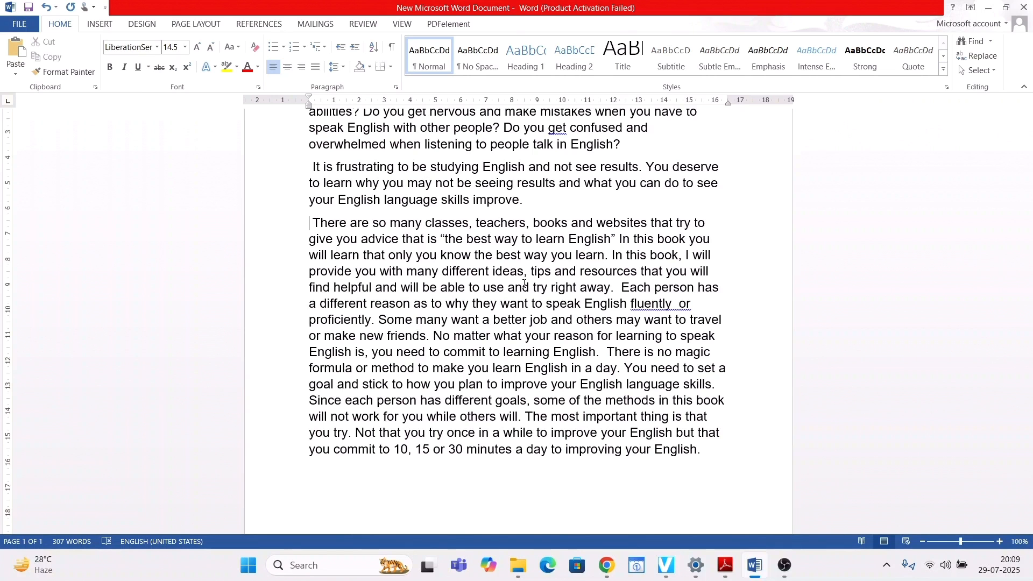
scroll(522, 282, "up", 2)
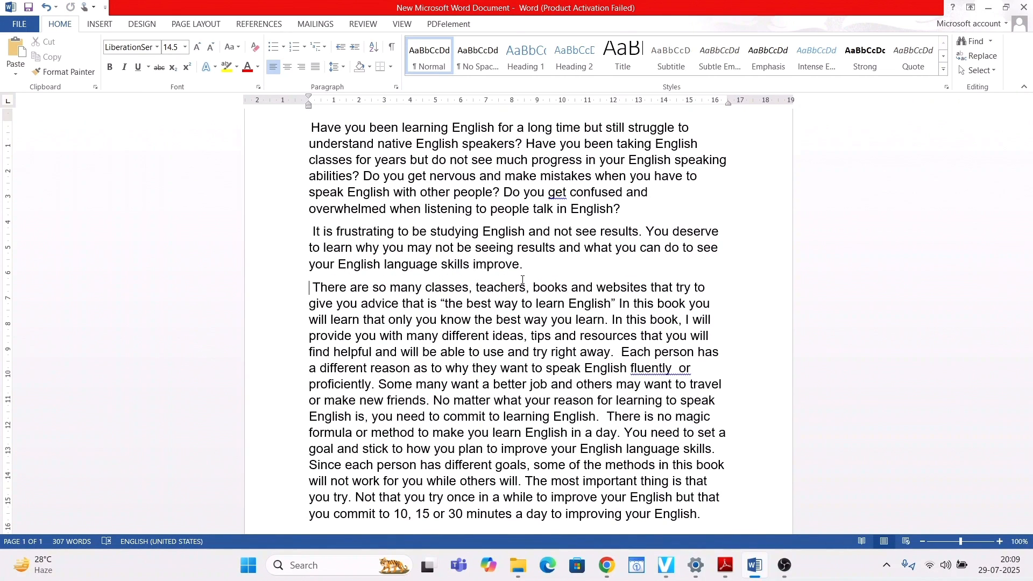